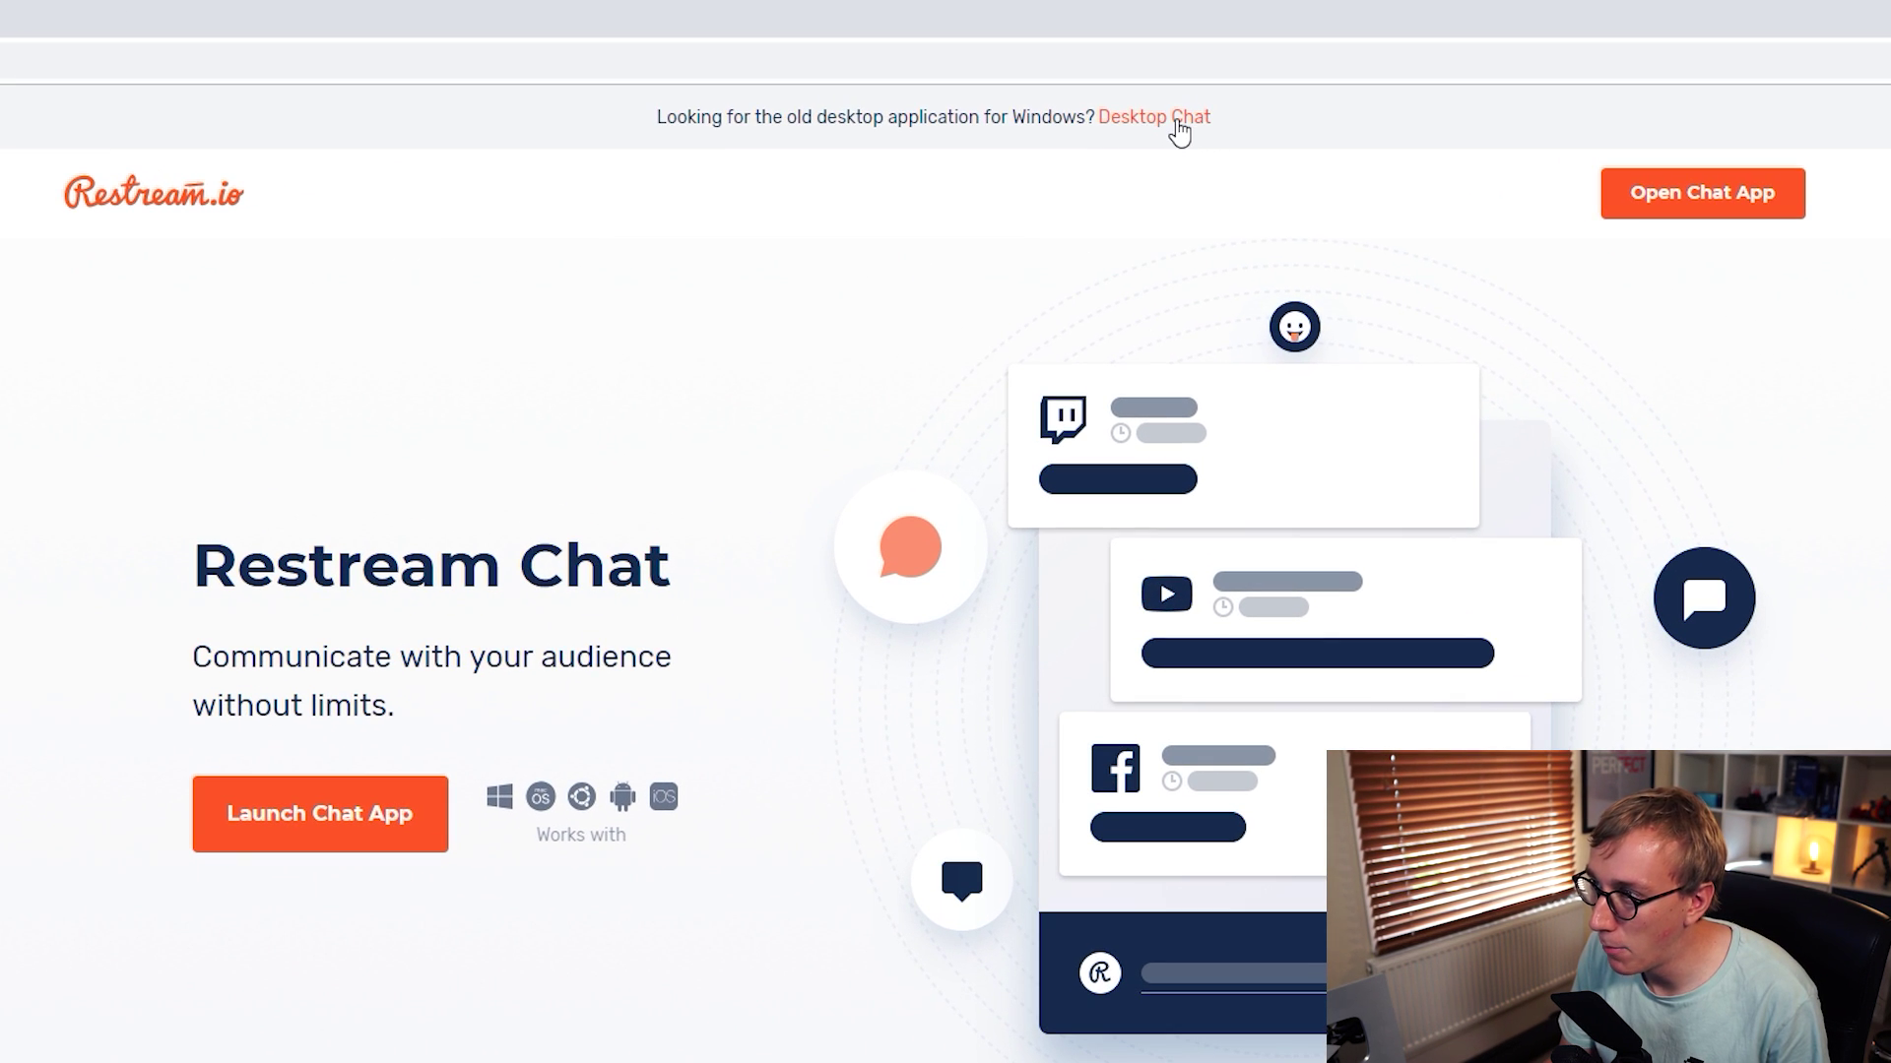
Download the Windows Chat 1.0 installer from Restream's Desktop Chat page and run RestreamChatSetup.exe.
{"action": "left_click", "coordinate": [1171, 121]}
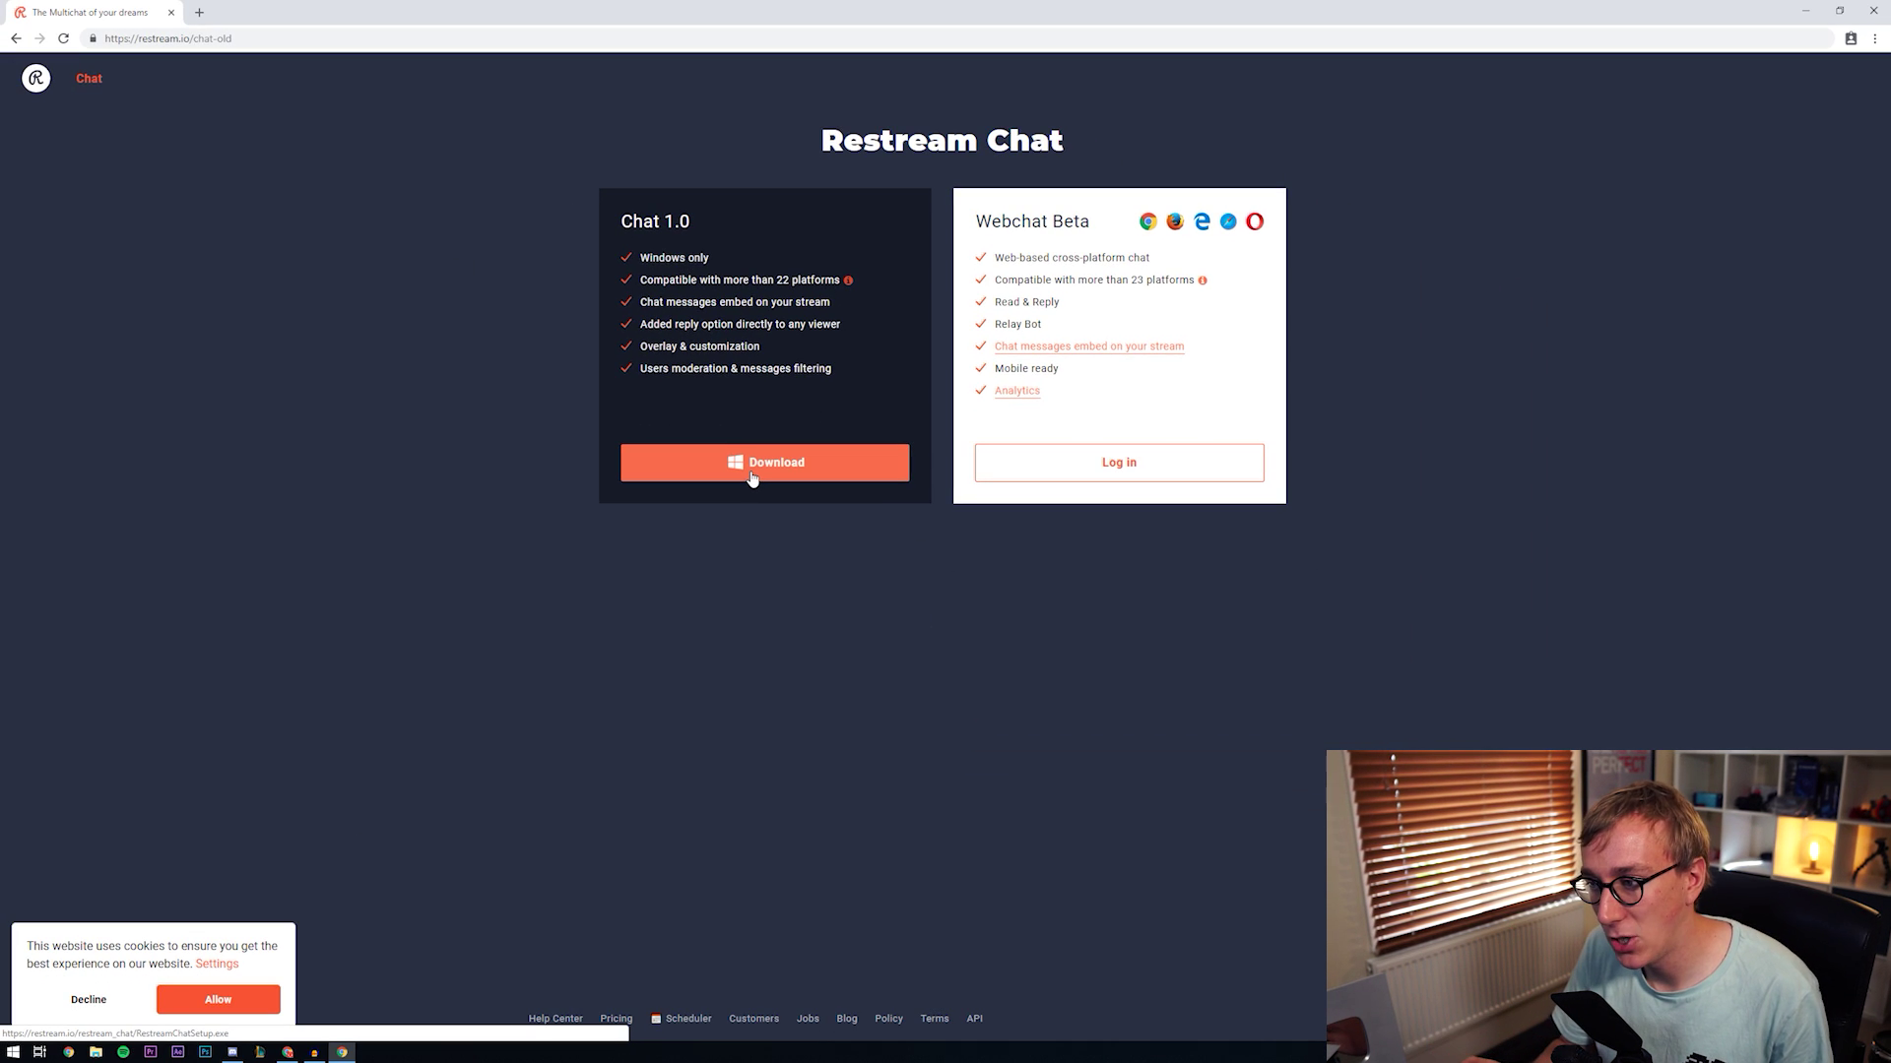
{"action": "left_click", "coordinate": [752, 471]}
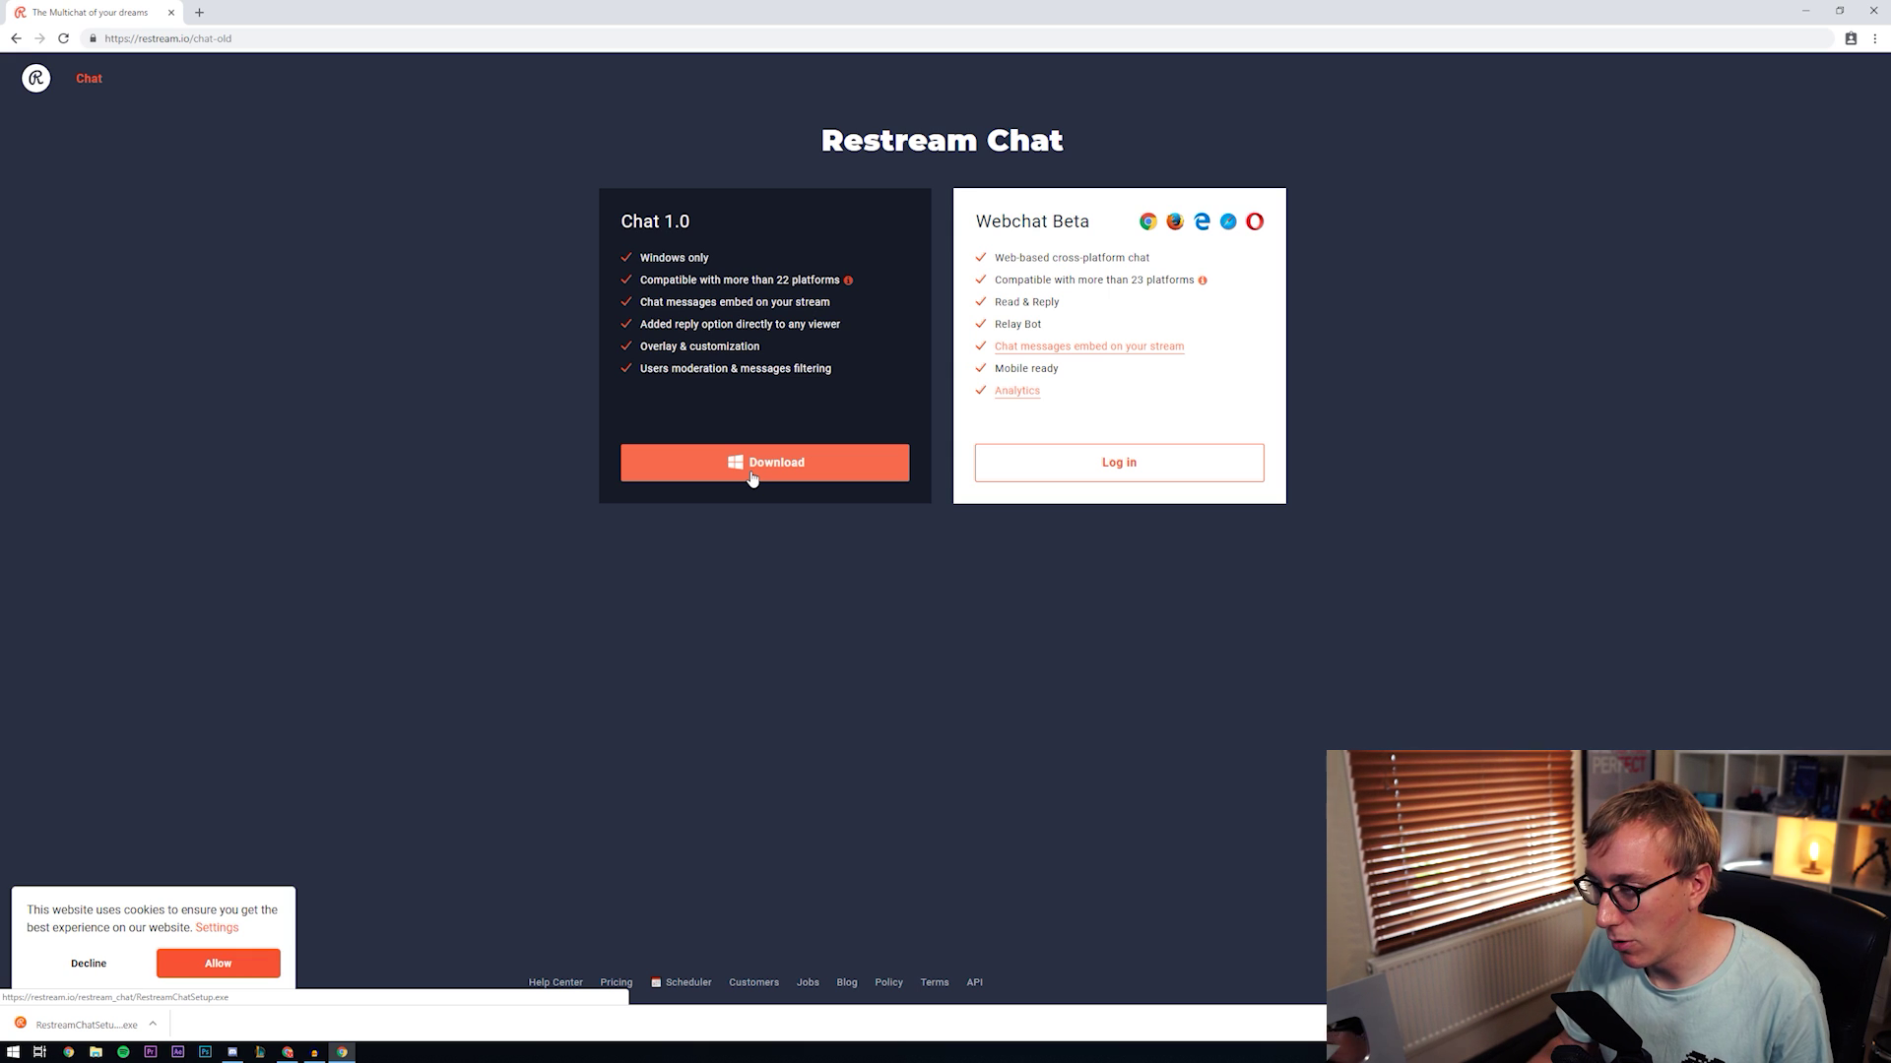
{"action": "left_click", "coordinate": [86, 1024]}
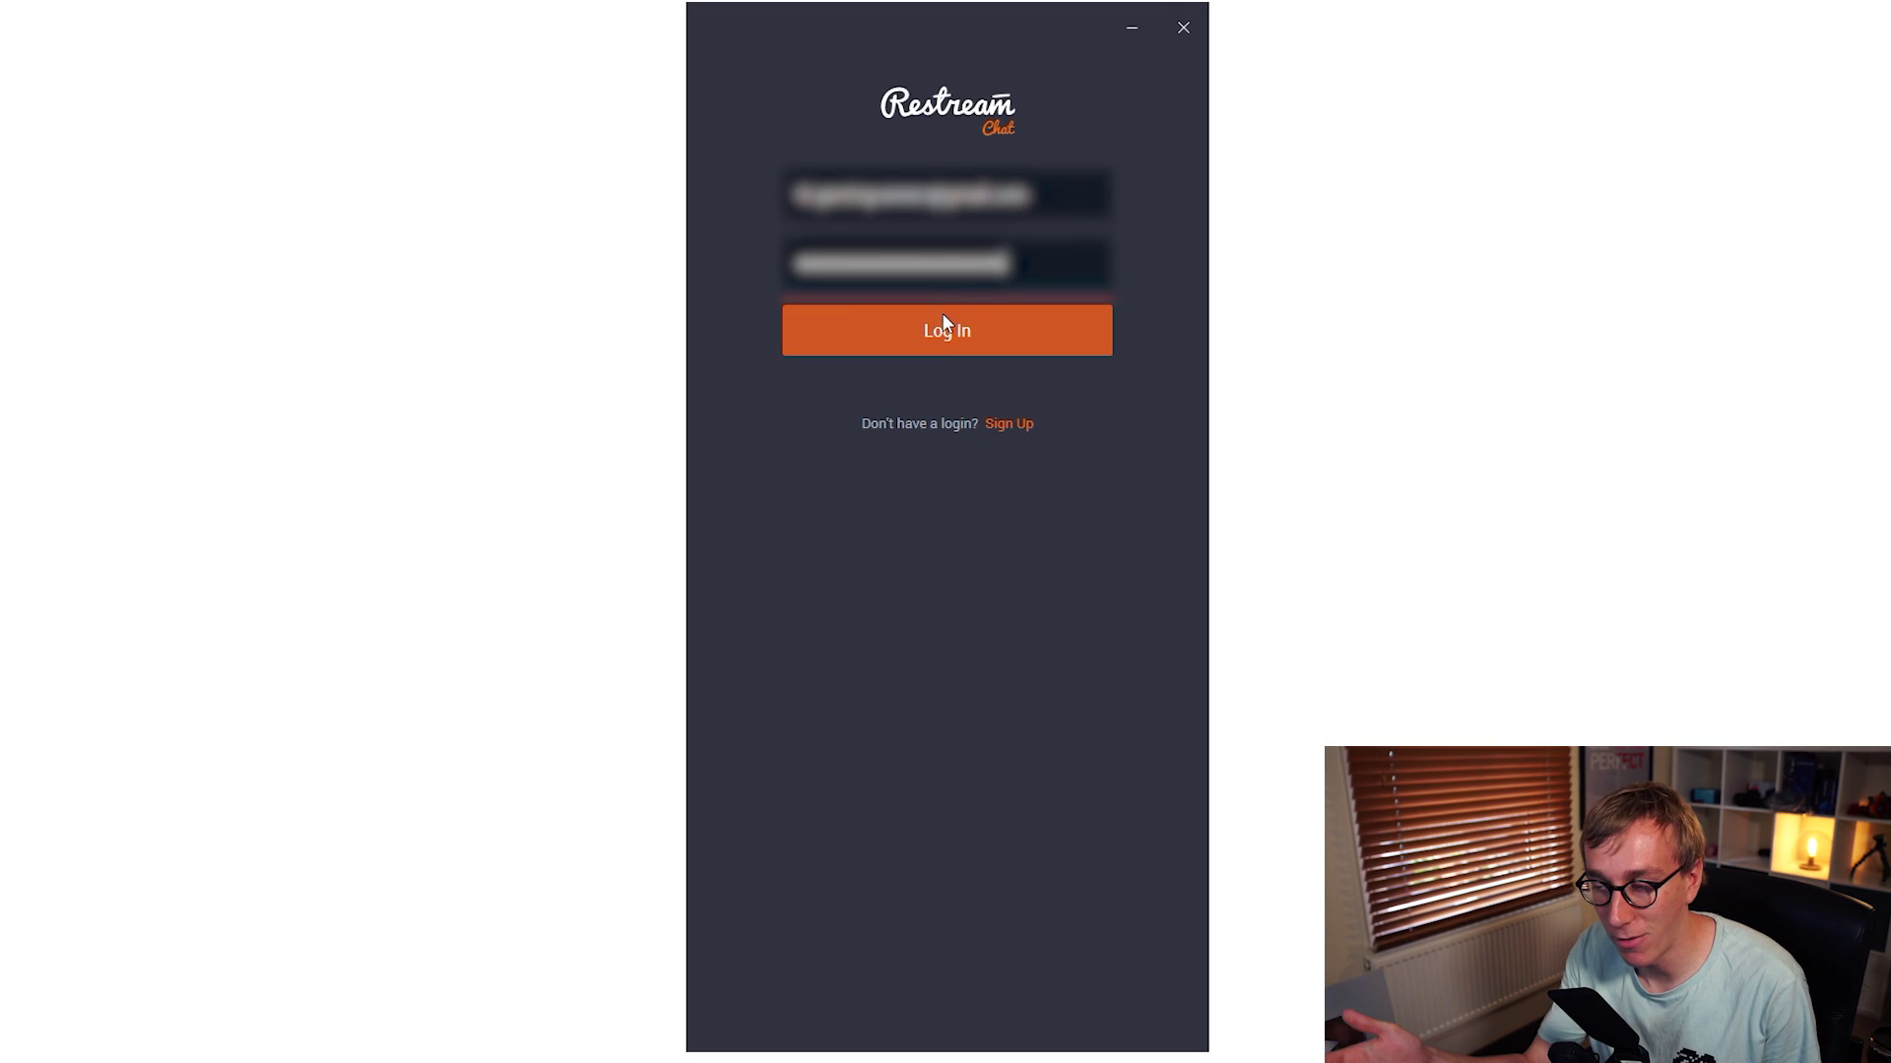
Log in, review the #allchats and Twitch channel list, and send replies to Twitch.
{"action": "left_click", "coordinate": [942, 329]}
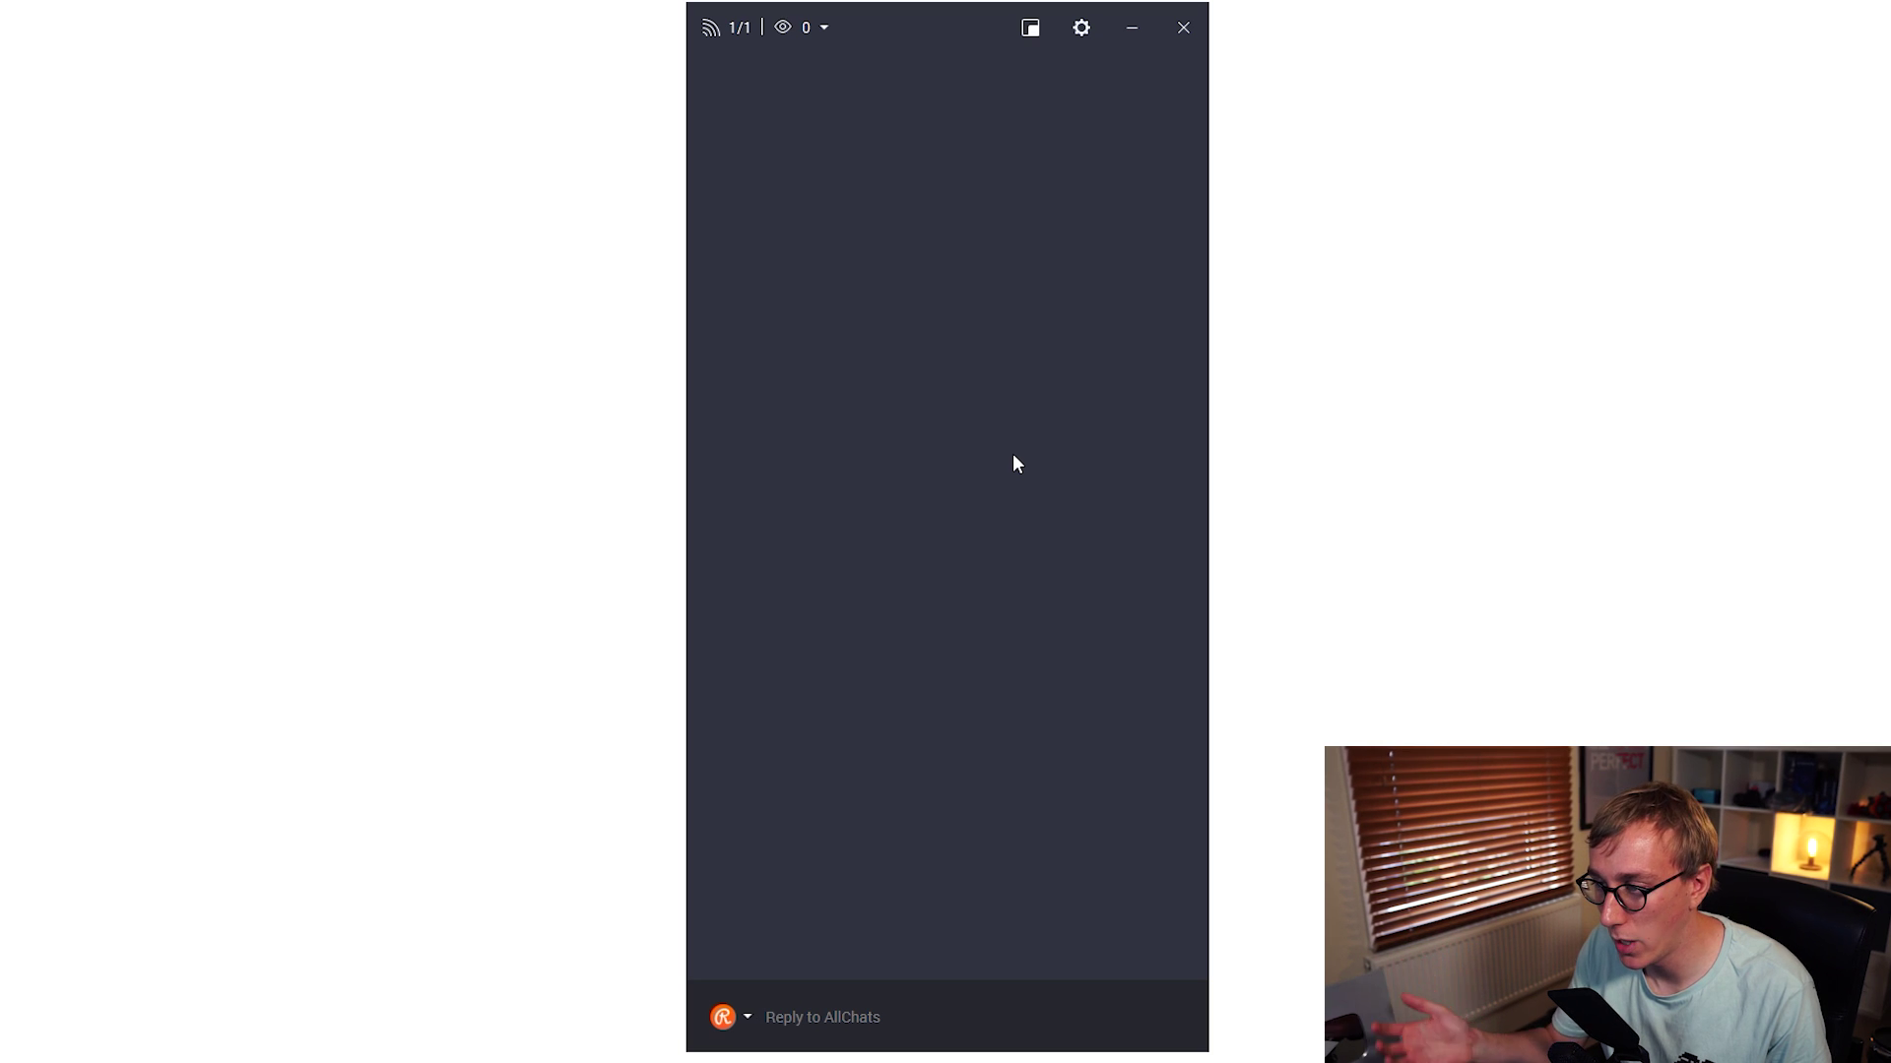
{"action": "left_click", "coordinate": [735, 28]}
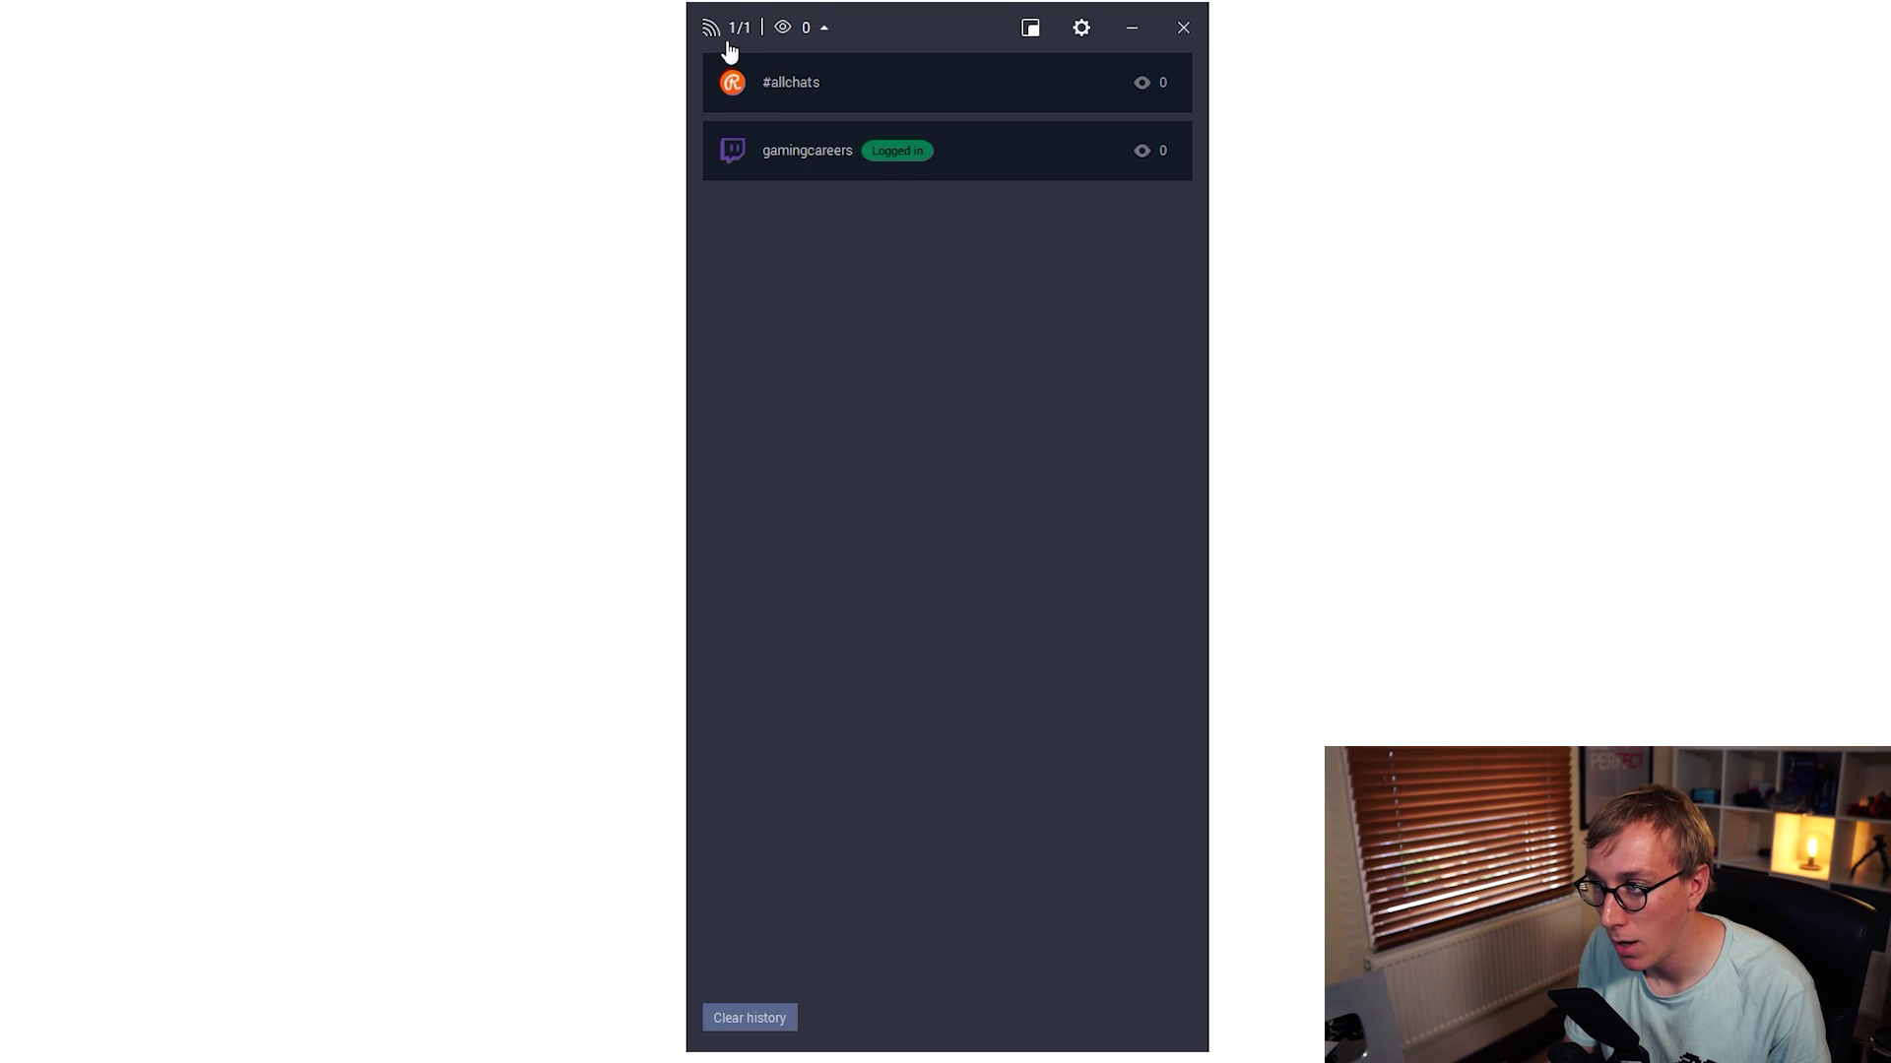
{"action": "left_click", "coordinate": [734, 27]}
{"action": "left_click", "coordinate": [747, 1011]}
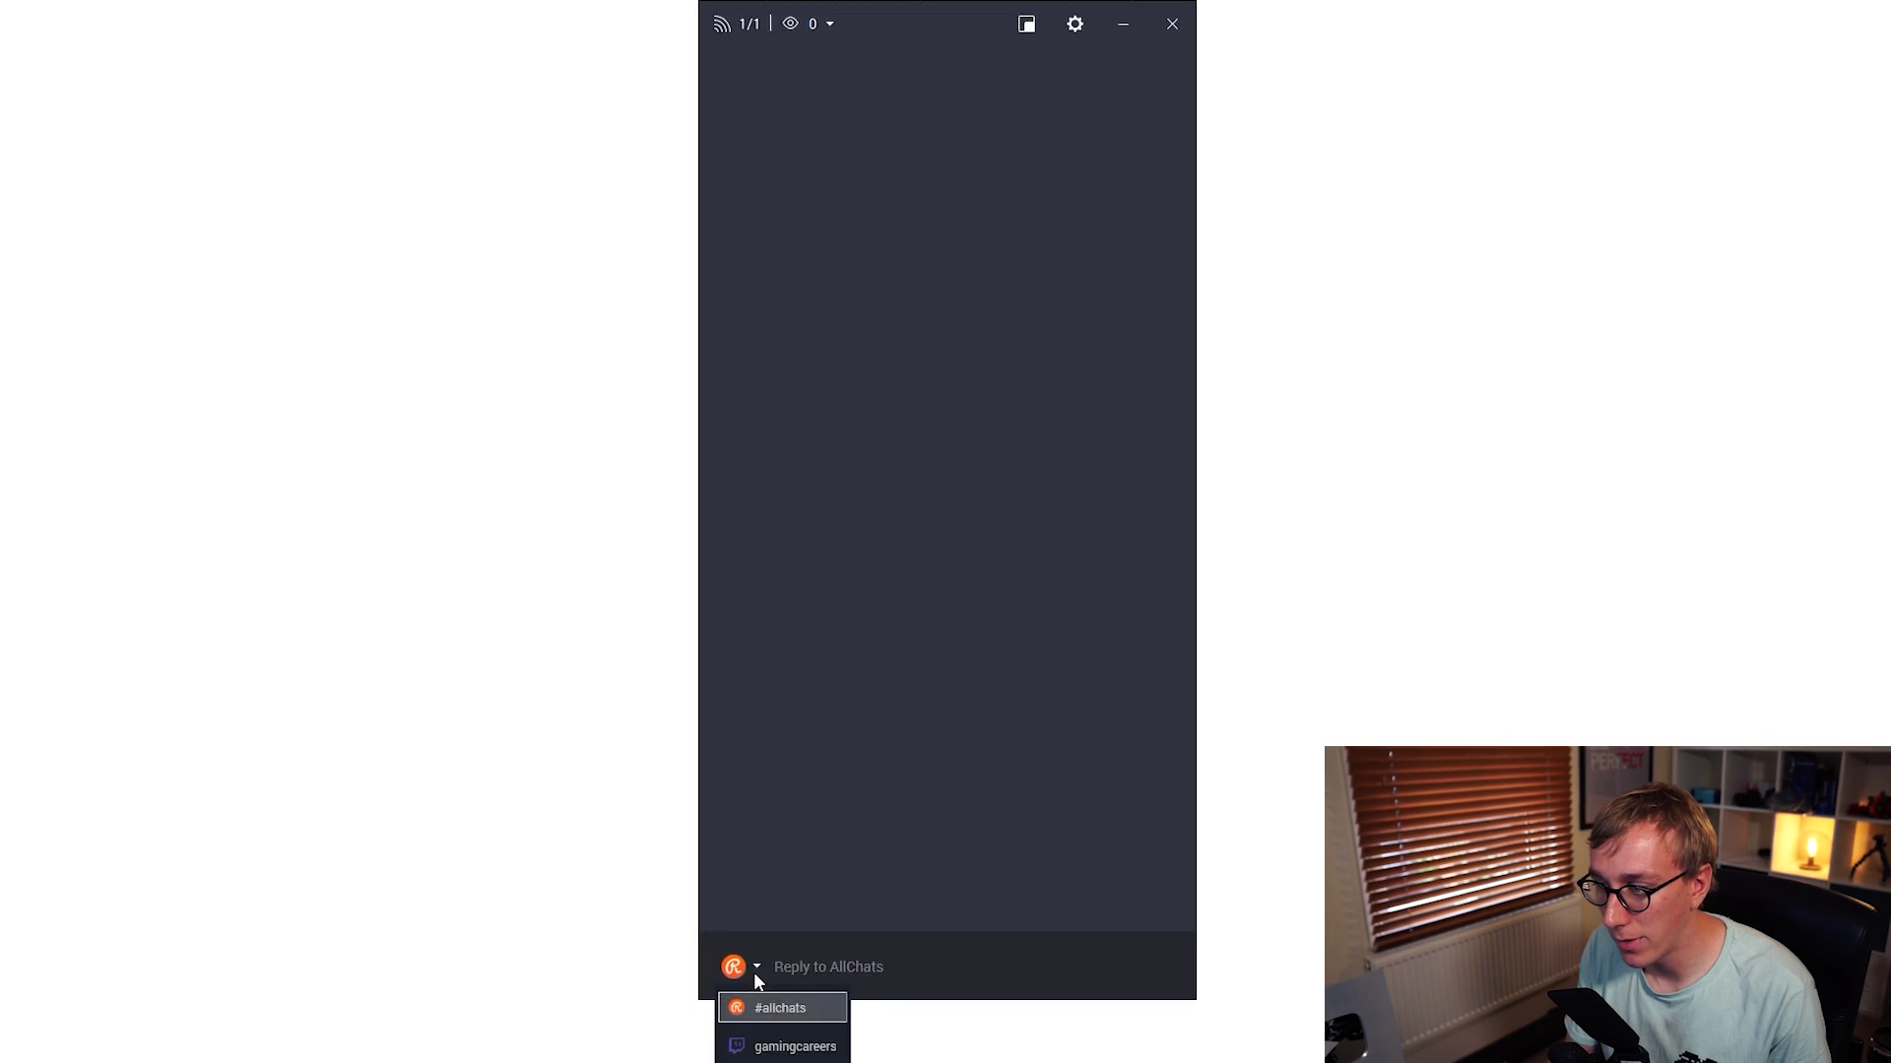
{"action": "left_click", "coordinate": [795, 1016]}
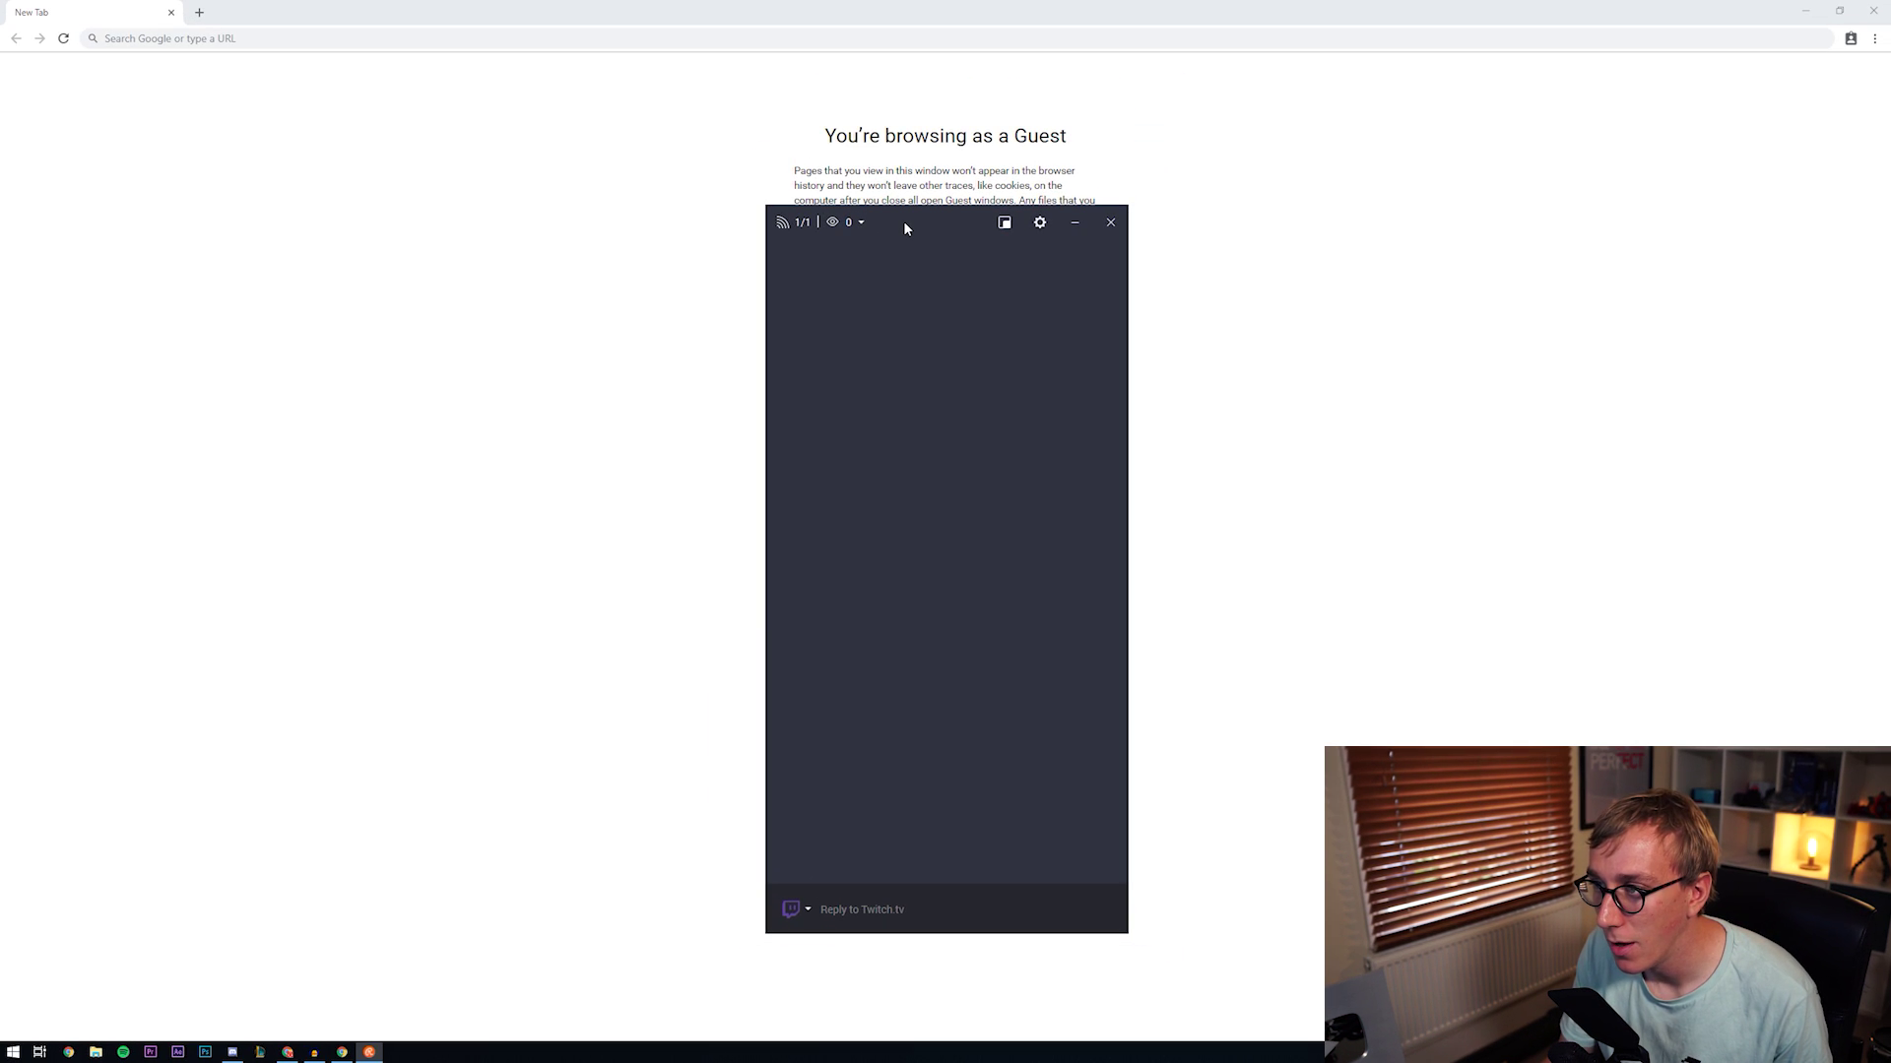
{"action": "left_click", "coordinate": [905, 228]}
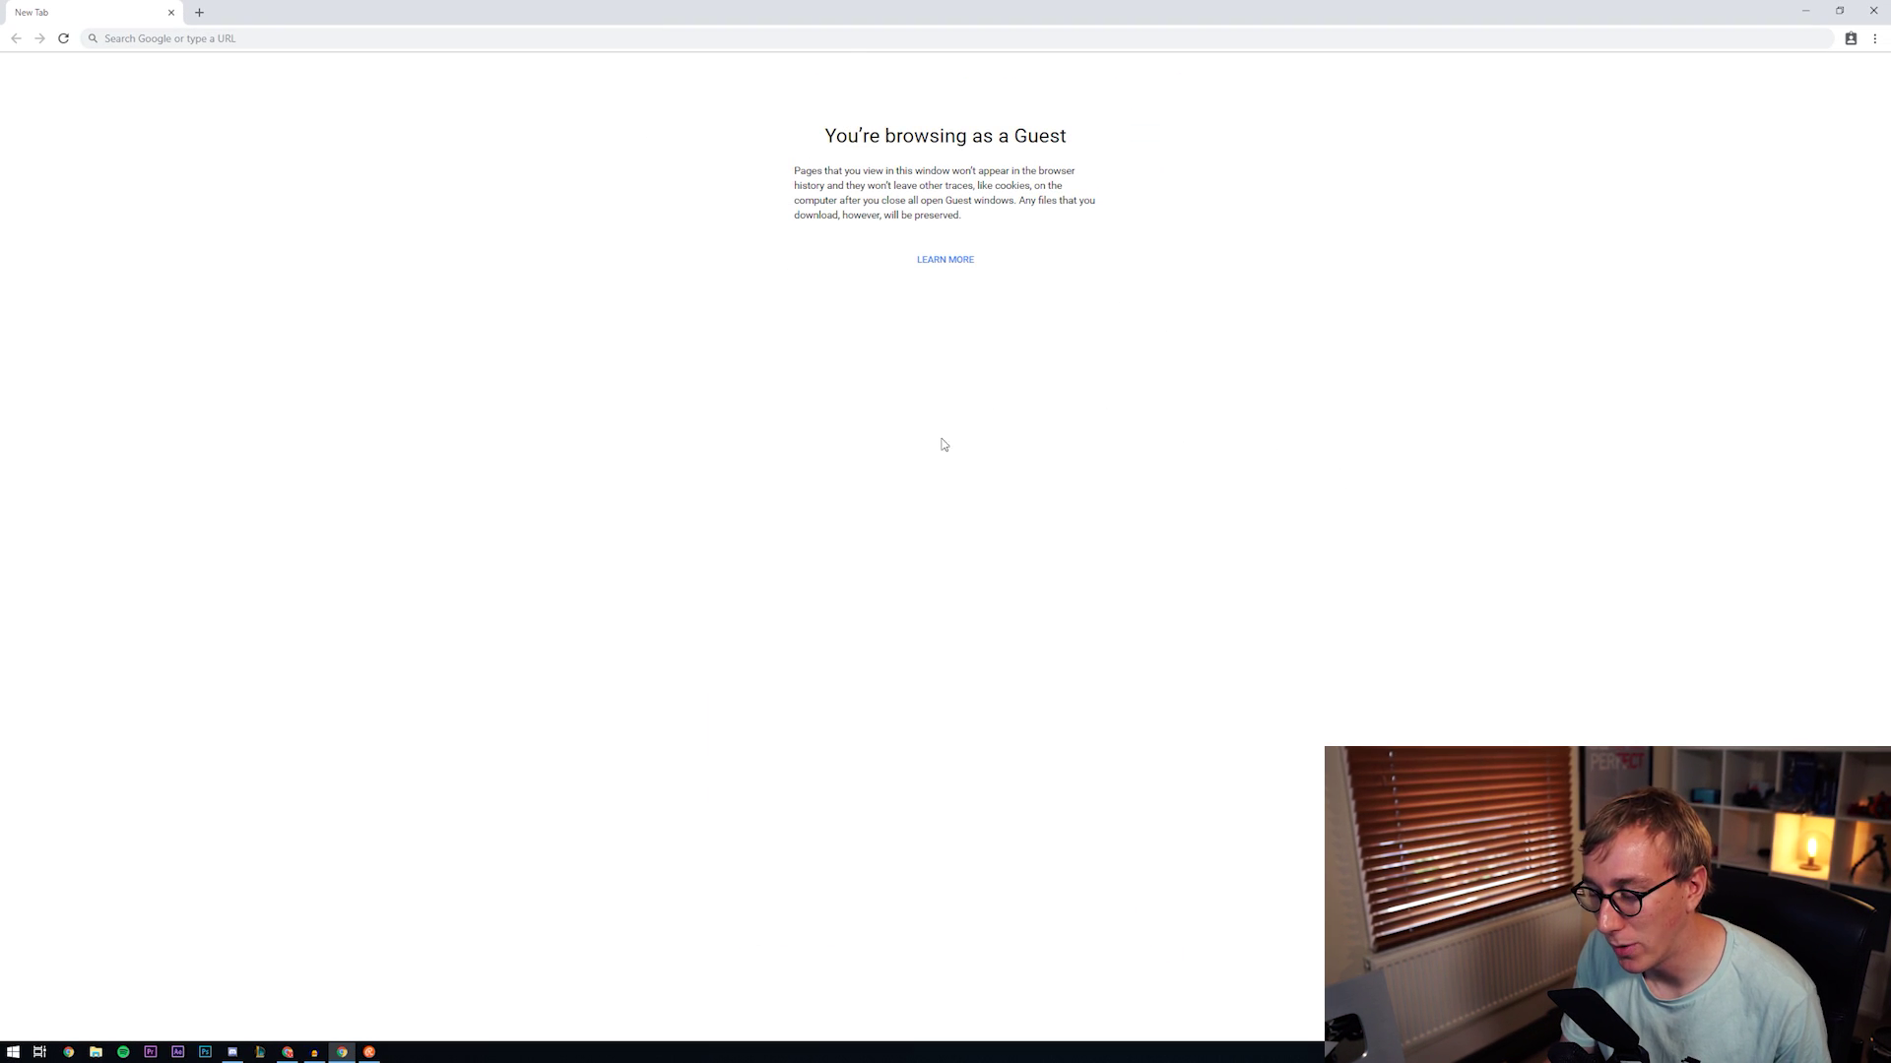
{"action": "left_click", "coordinate": [370, 1052]}
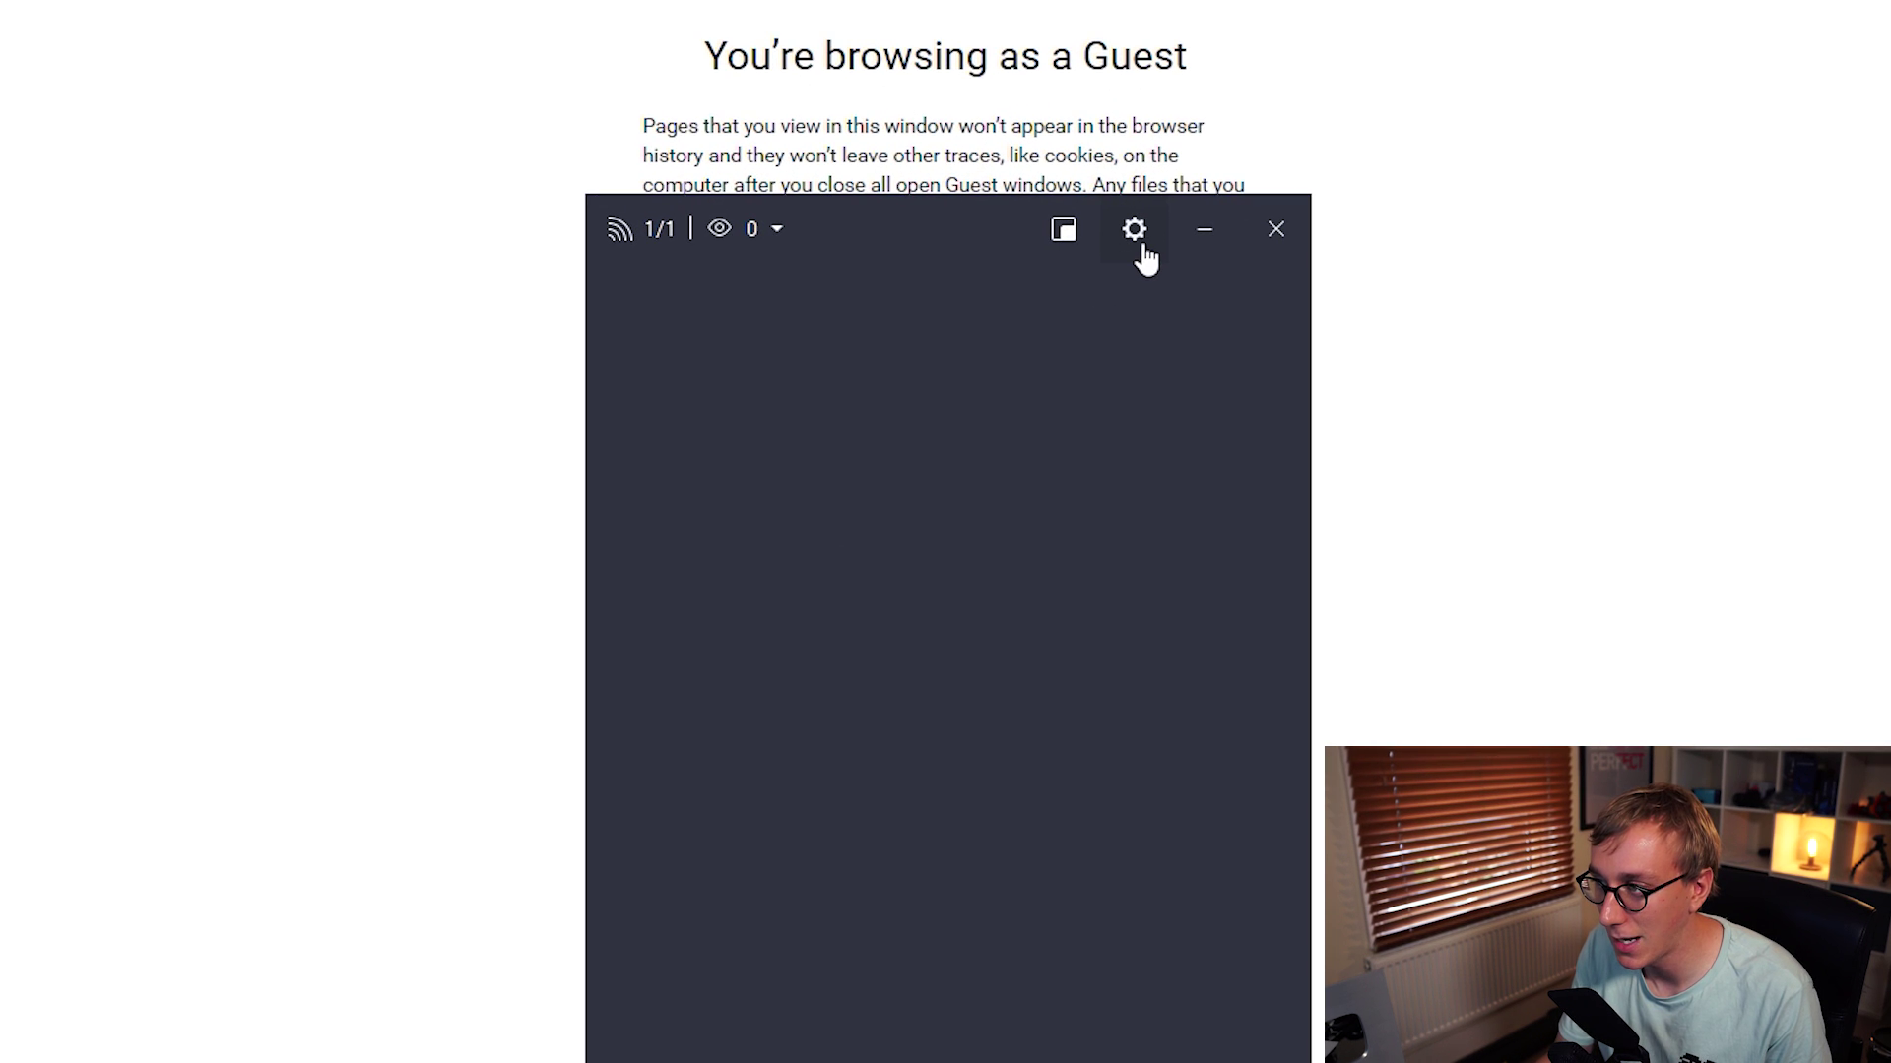
{"action": "left_click", "coordinate": [1134, 230]}
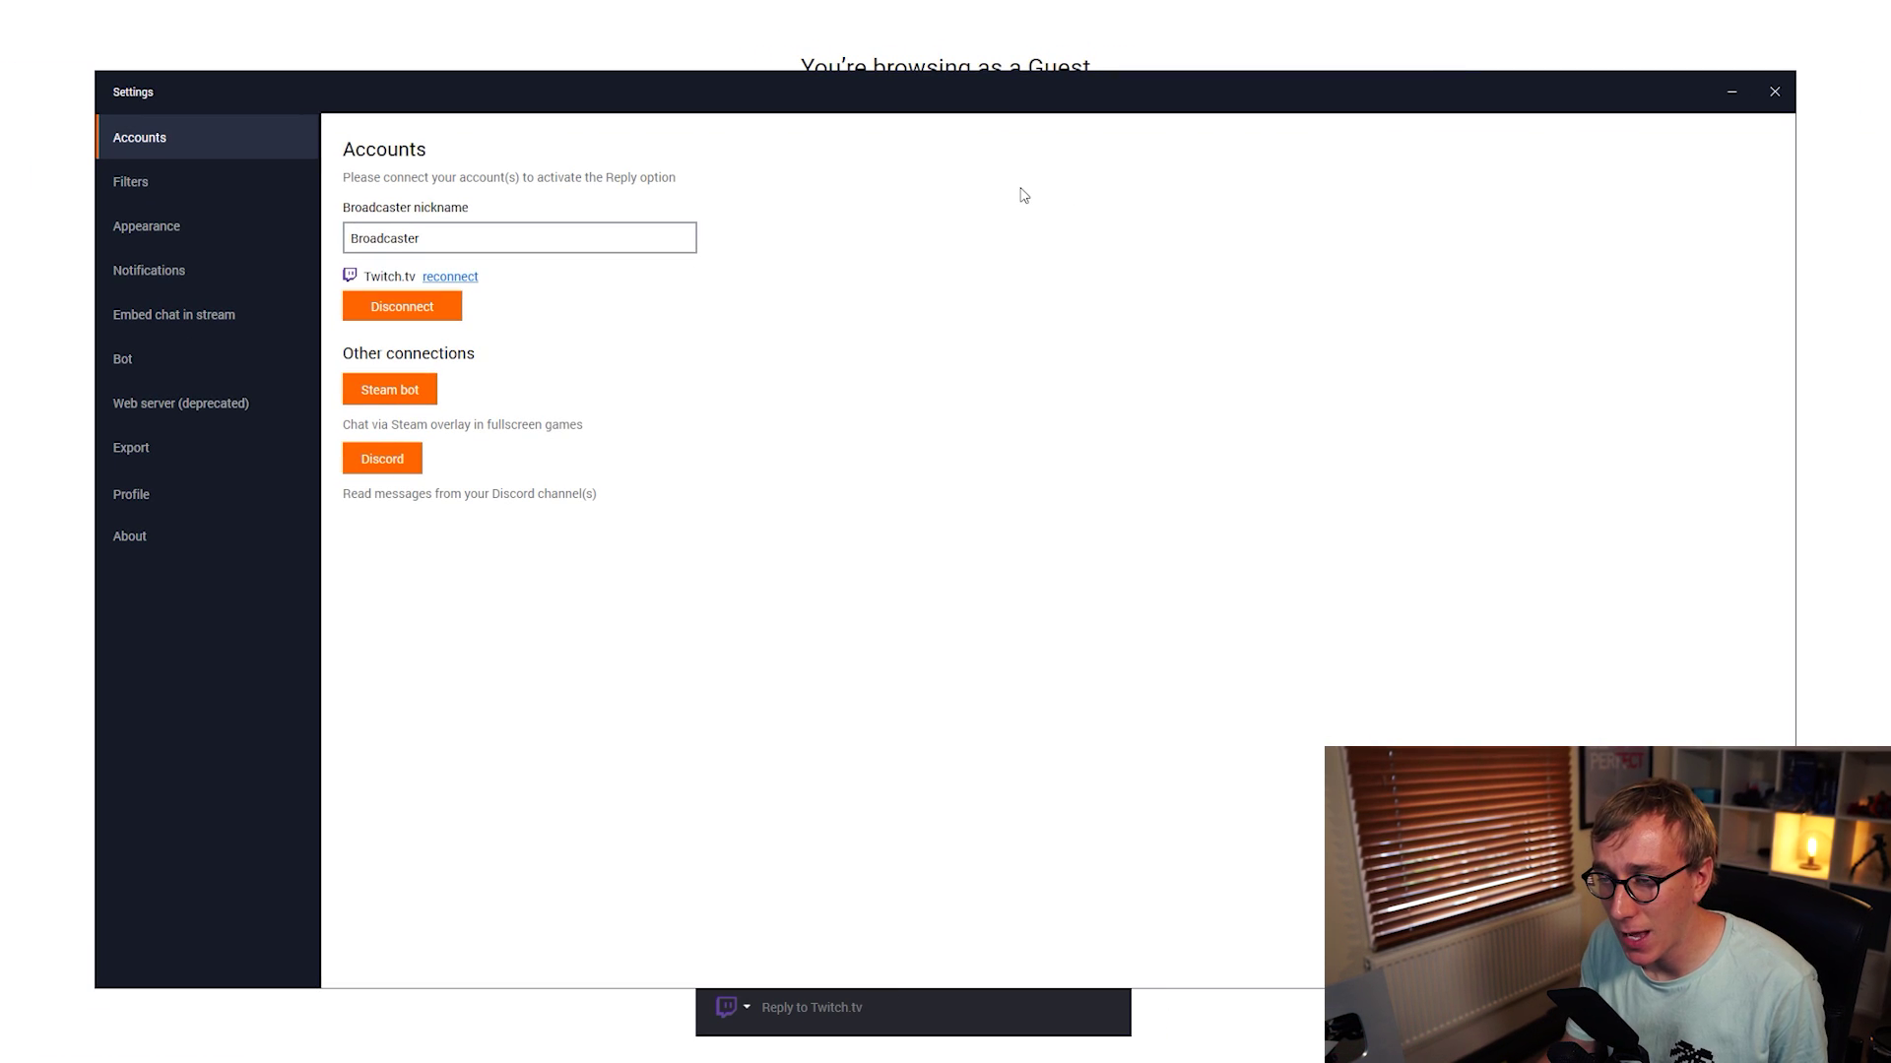
{"action": "left_click", "coordinate": [174, 229]}
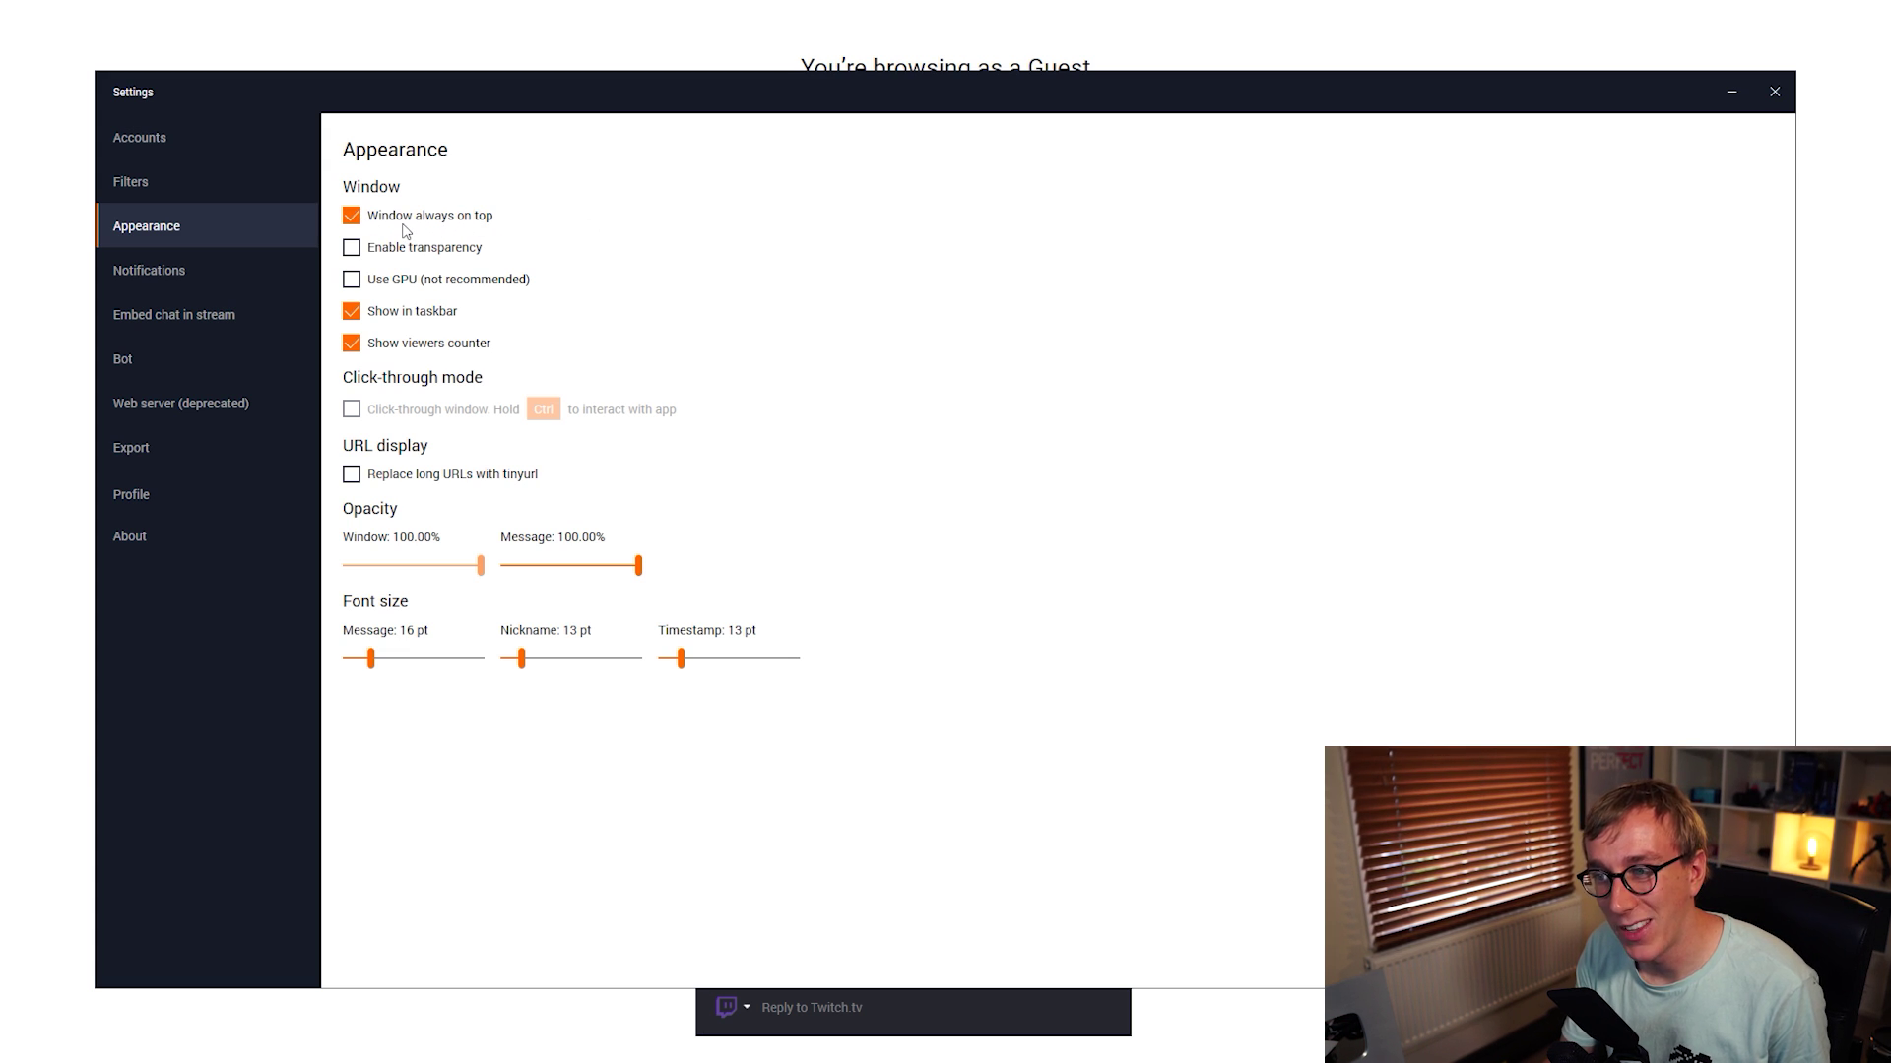
Close the chat settings and load gamingcareers.net in Chrome.
{"action": "left_click", "coordinate": [1773, 91]}
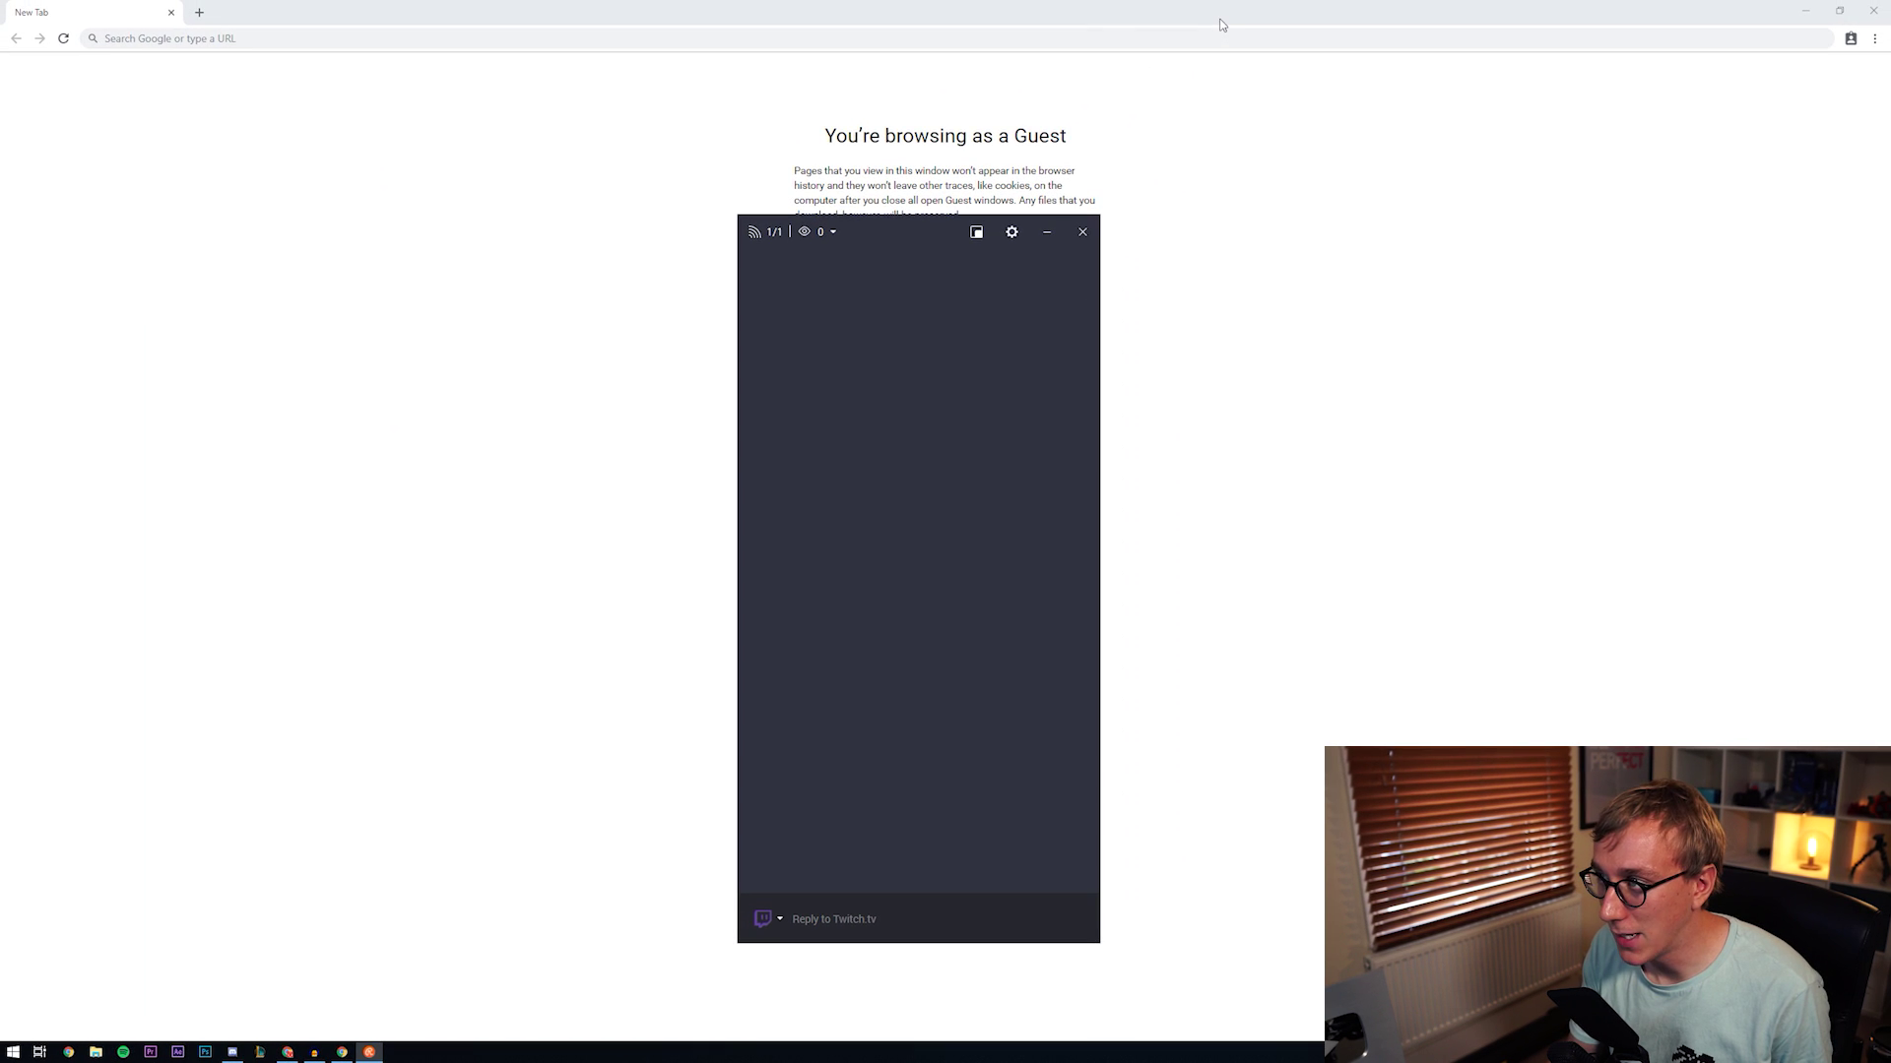
{"action": "left_click", "coordinate": [1220, 24]}
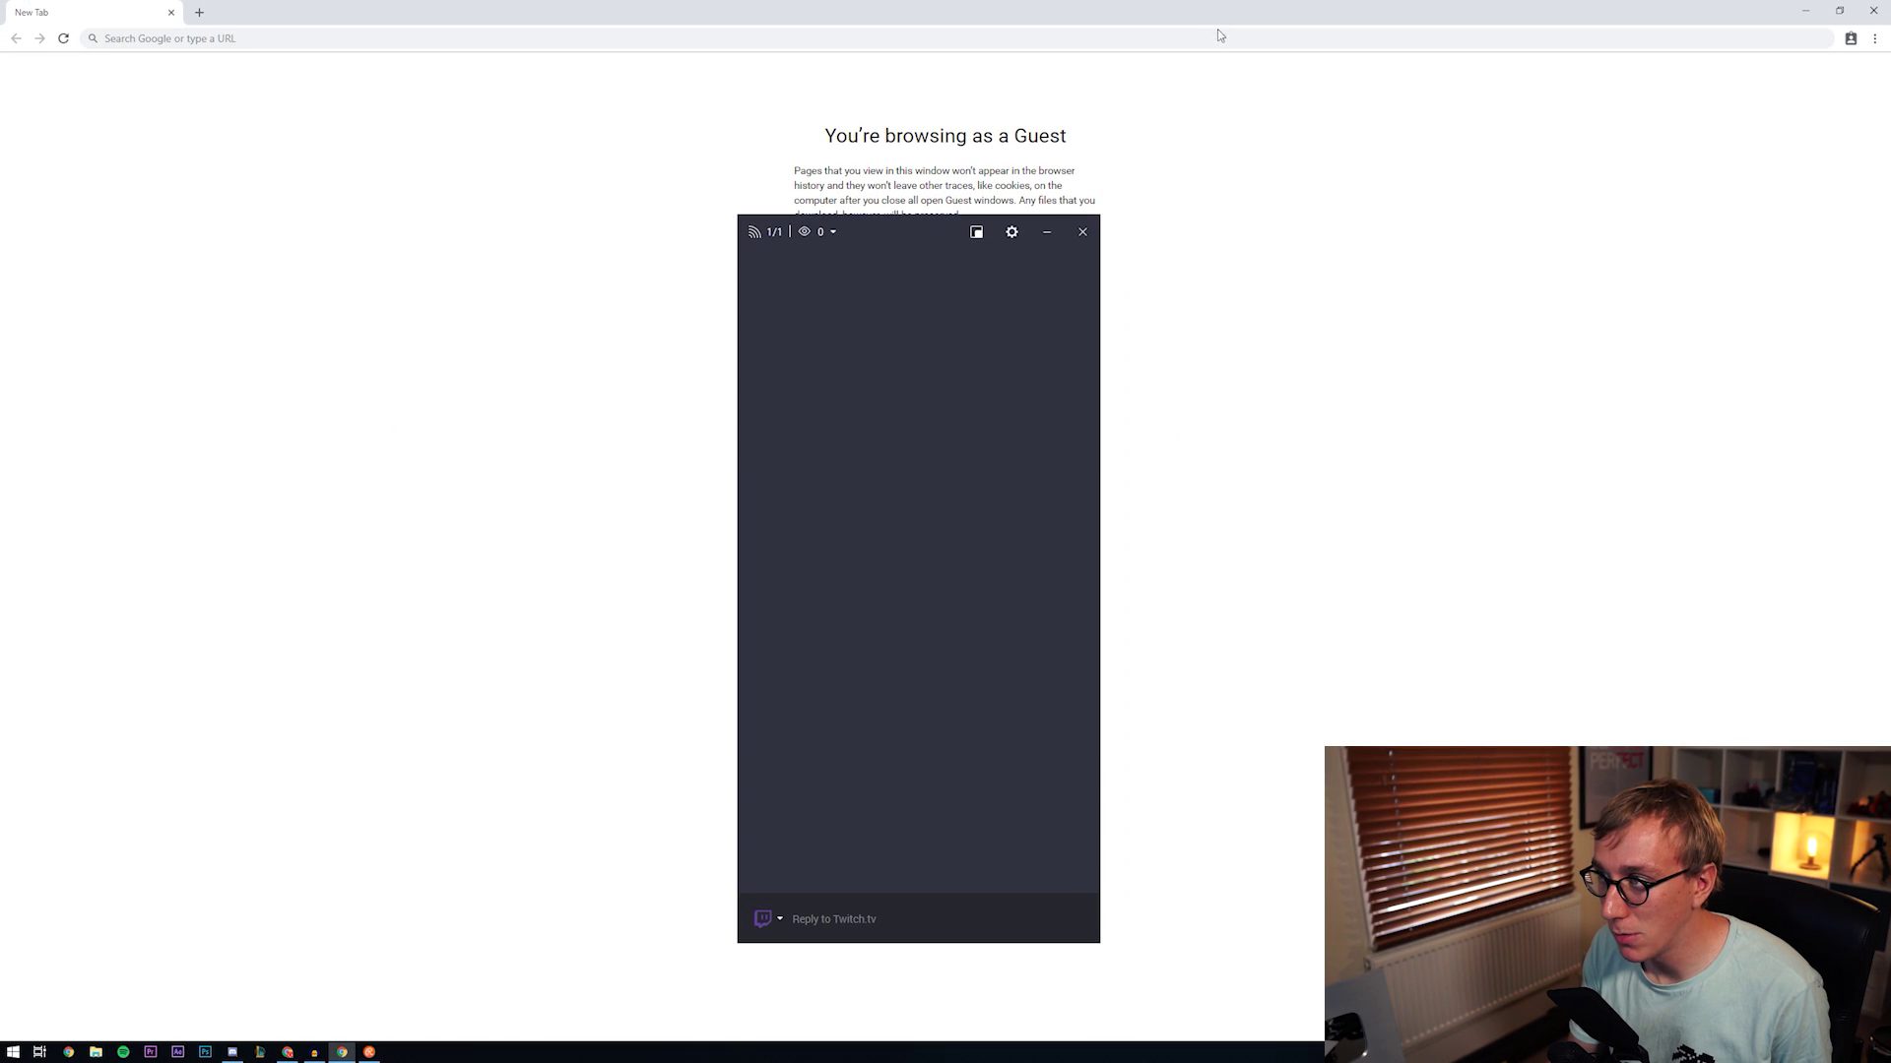
{"action": "left_click", "coordinate": [1152, 38]}
{"action": "type", "text": "gaming"}
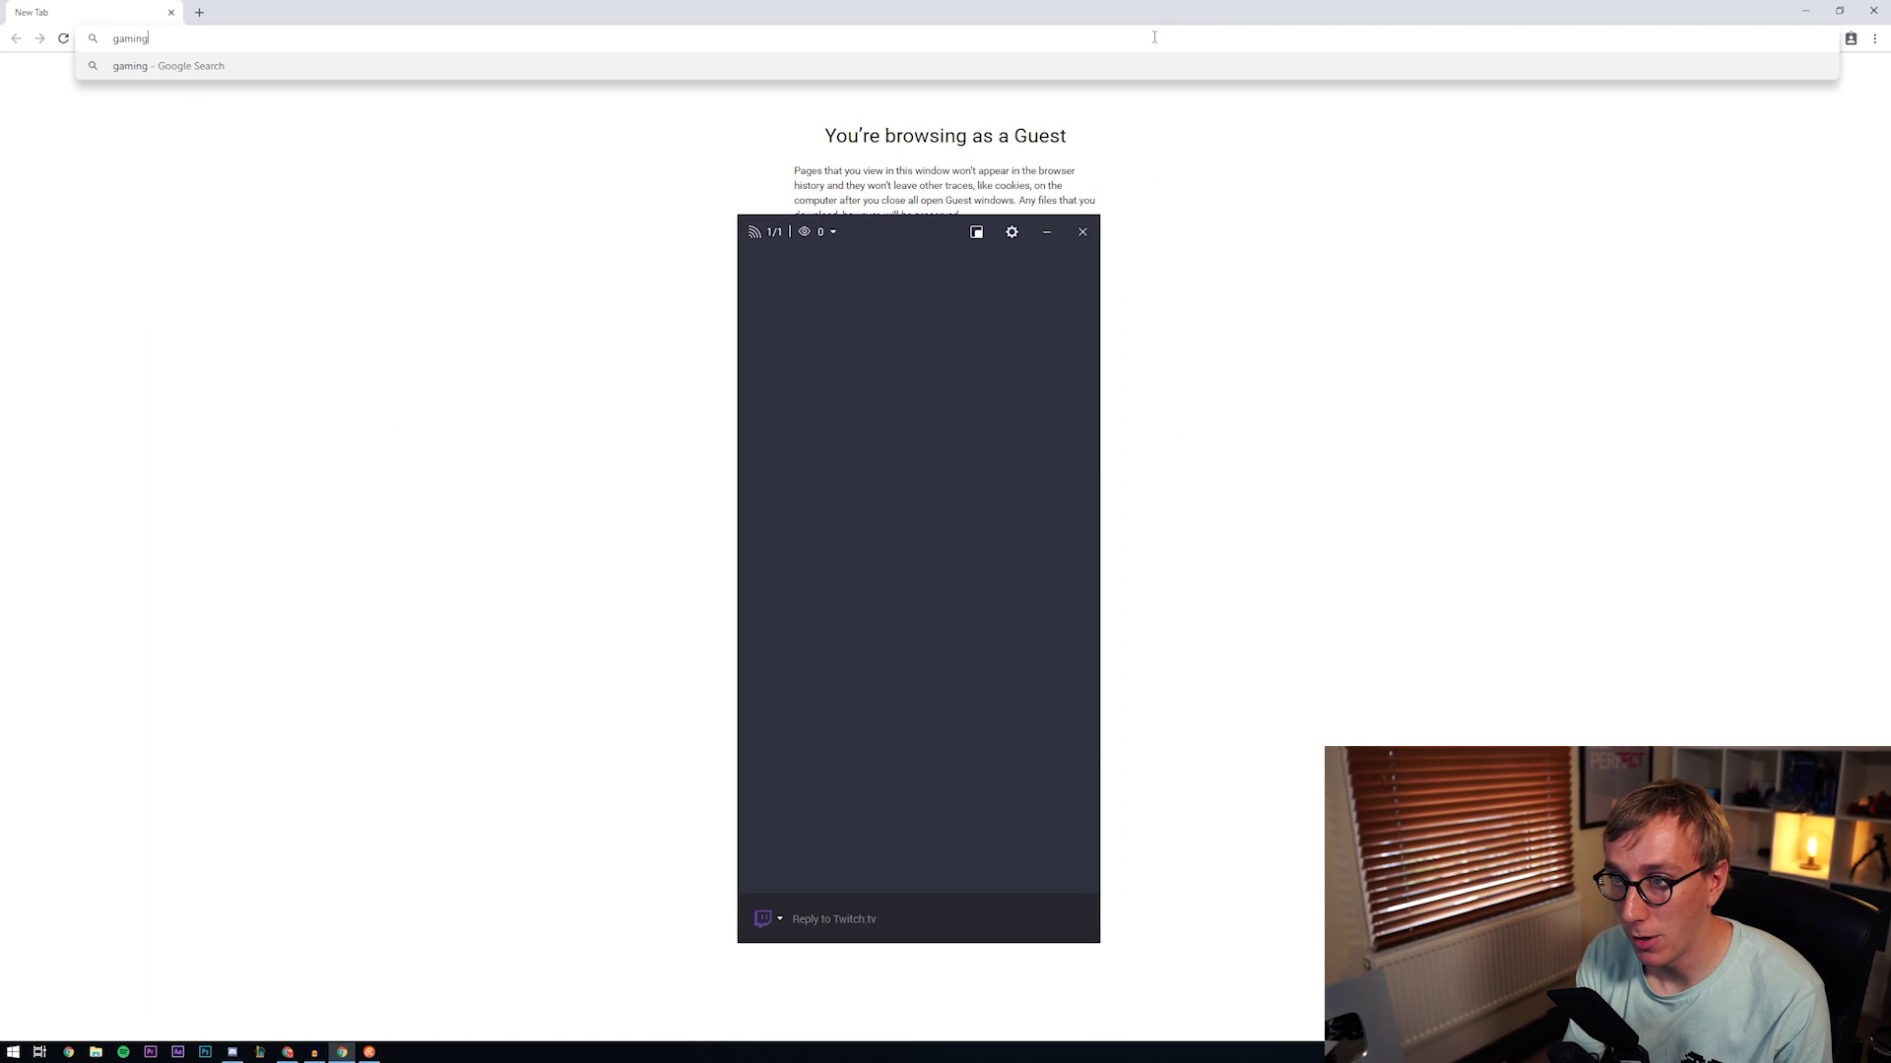
{"action": "type", "text": "careers.net"}
{"action": "key", "text": "Return"}
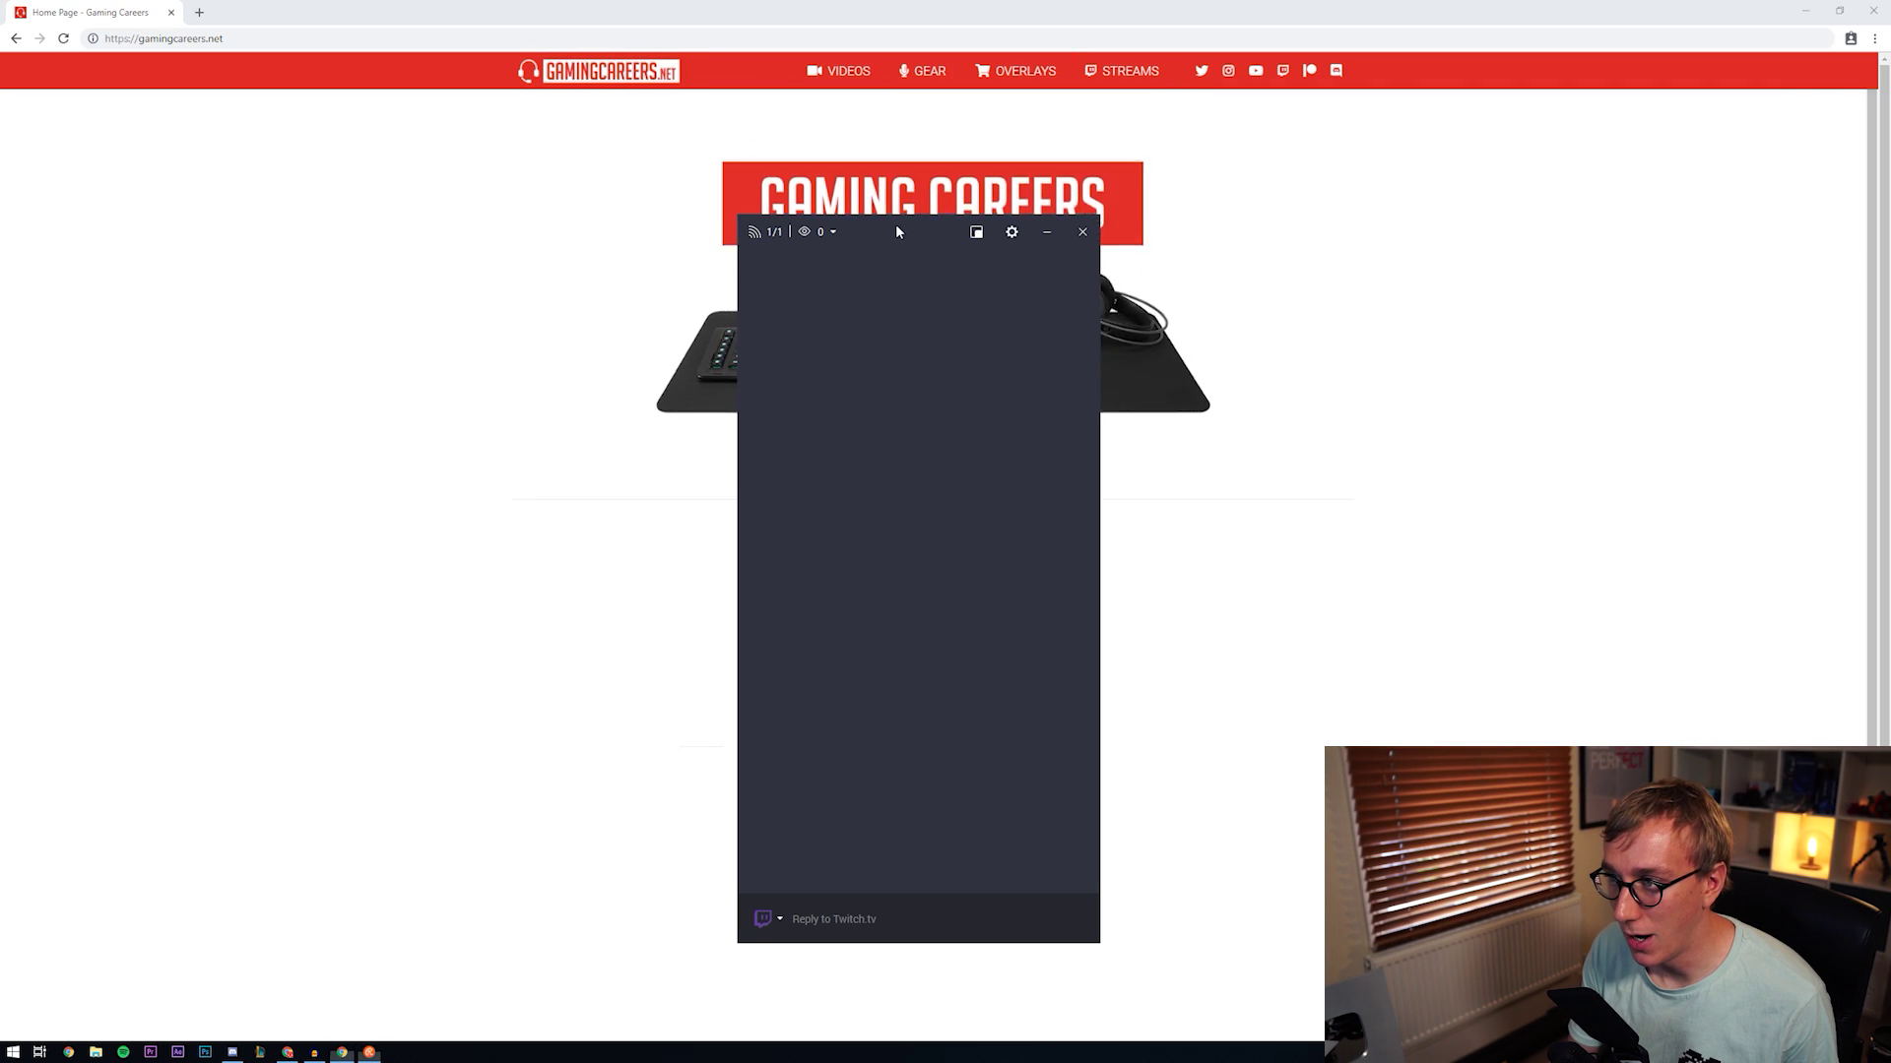
Drag the always-on-top chat window to the top-right and back to centre, then reopen its Appearance settings.
{"action": "left_click_drag", "start_coordinate": [912, 226], "coordinate": [1110, 183]}
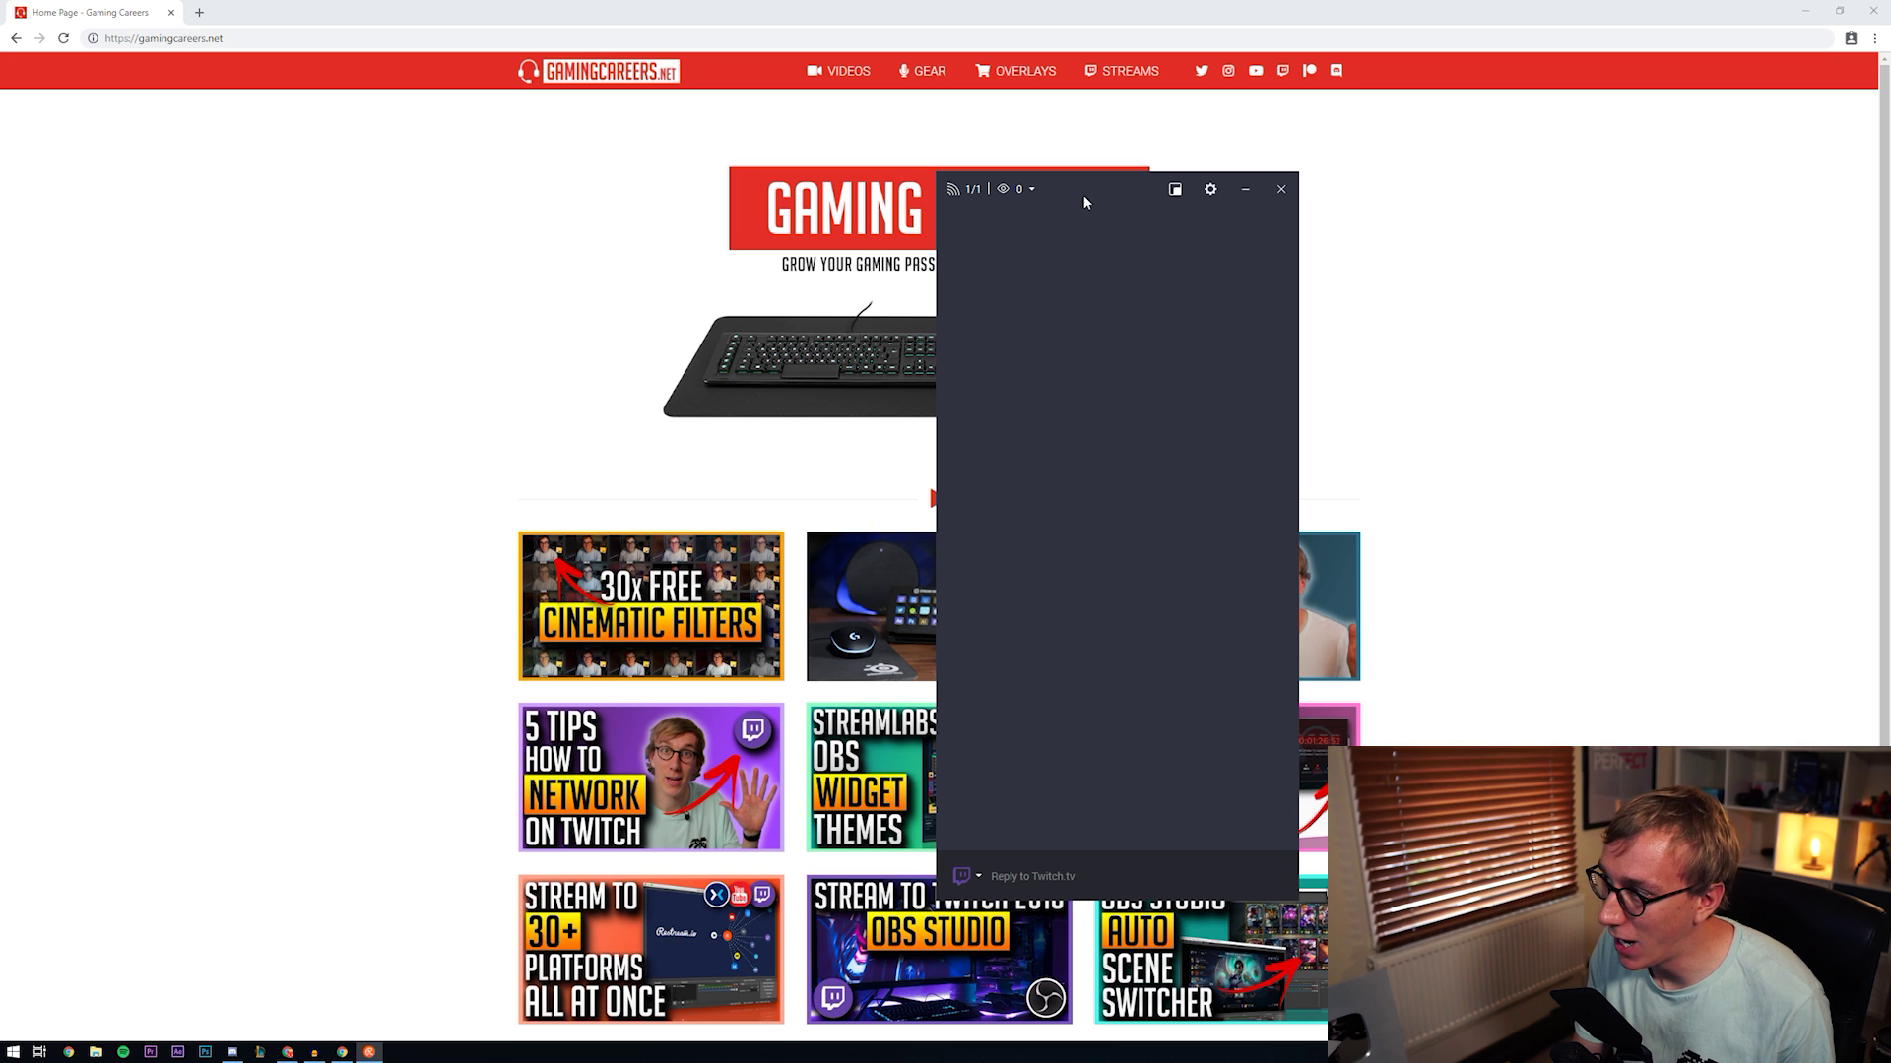
{"action": "mouse_move", "coordinate": [1128, 199]}
{"action": "left_mouse_down"}
{"action": "mouse_move", "coordinate": [1610, 67]}
{"action": "mouse_move", "coordinate": [1668, 28]}
{"action": "left_mouse_up"}
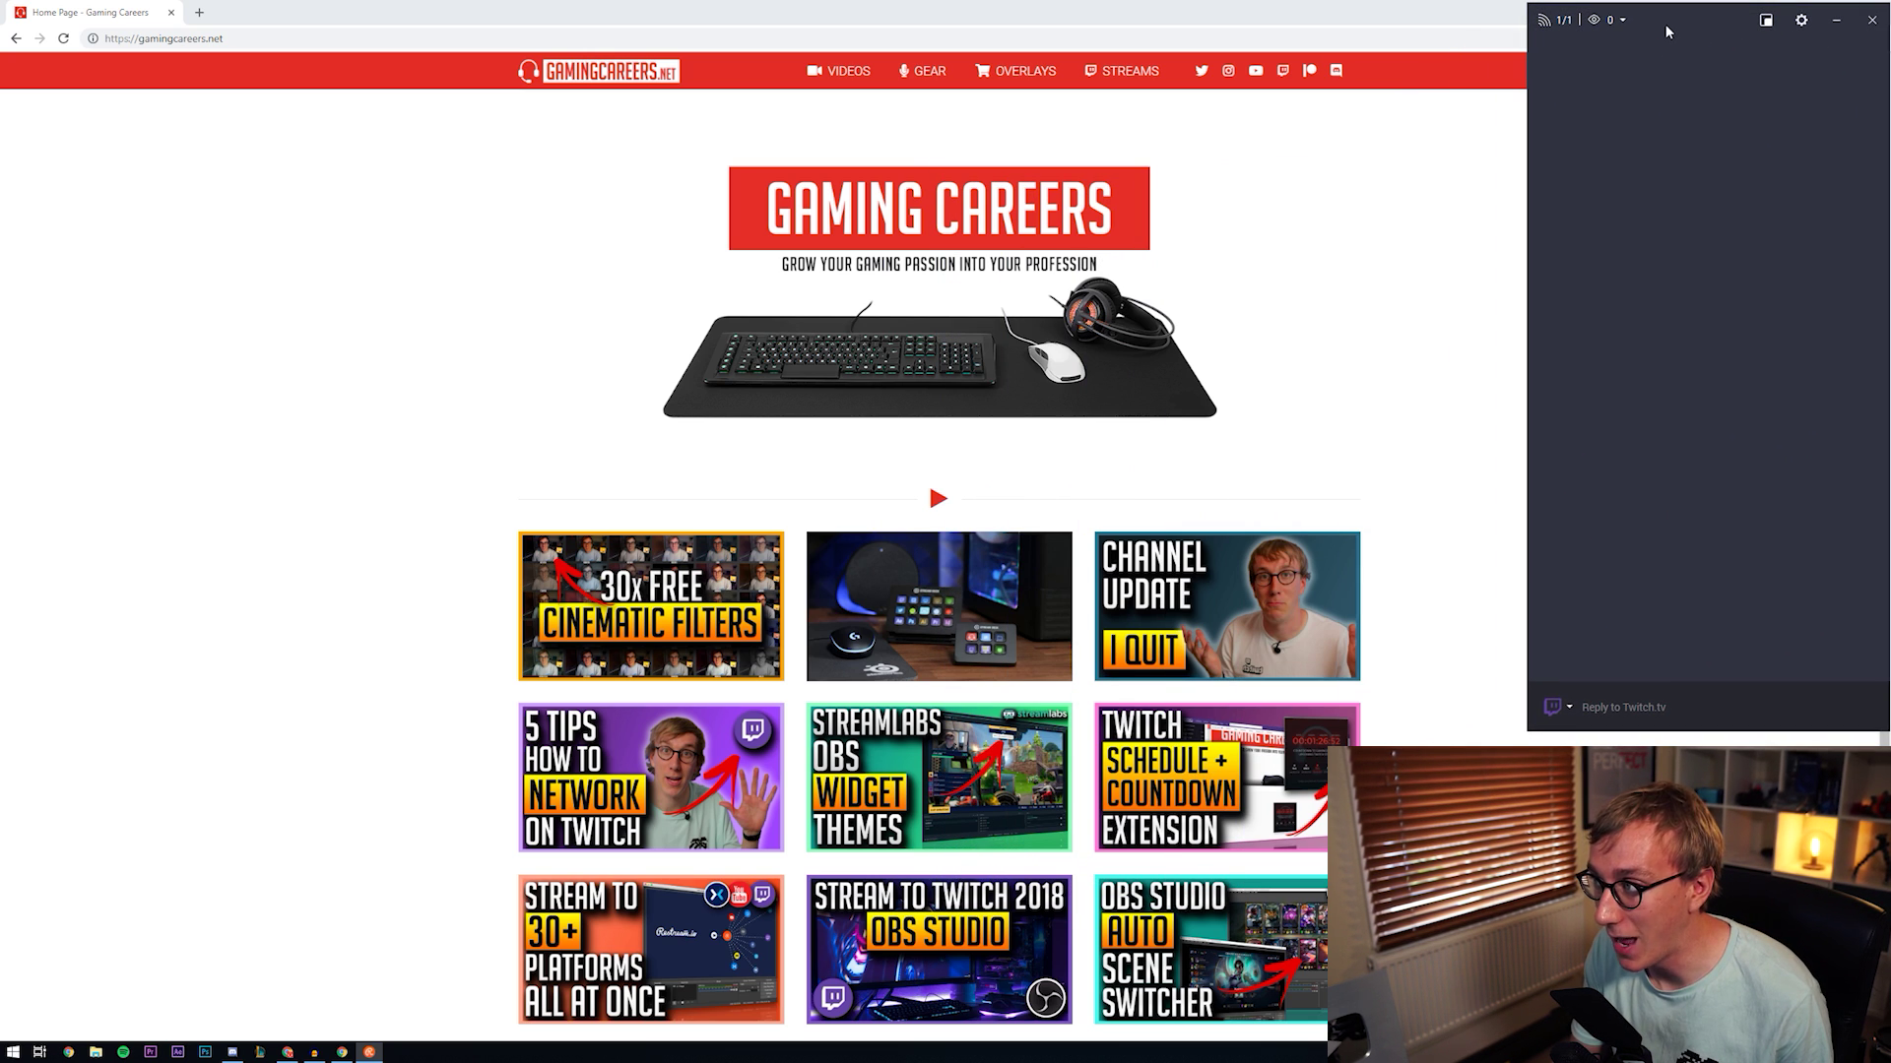
{"action": "left_click_drag", "start_coordinate": [1668, 27], "coordinate": [888, 214]}
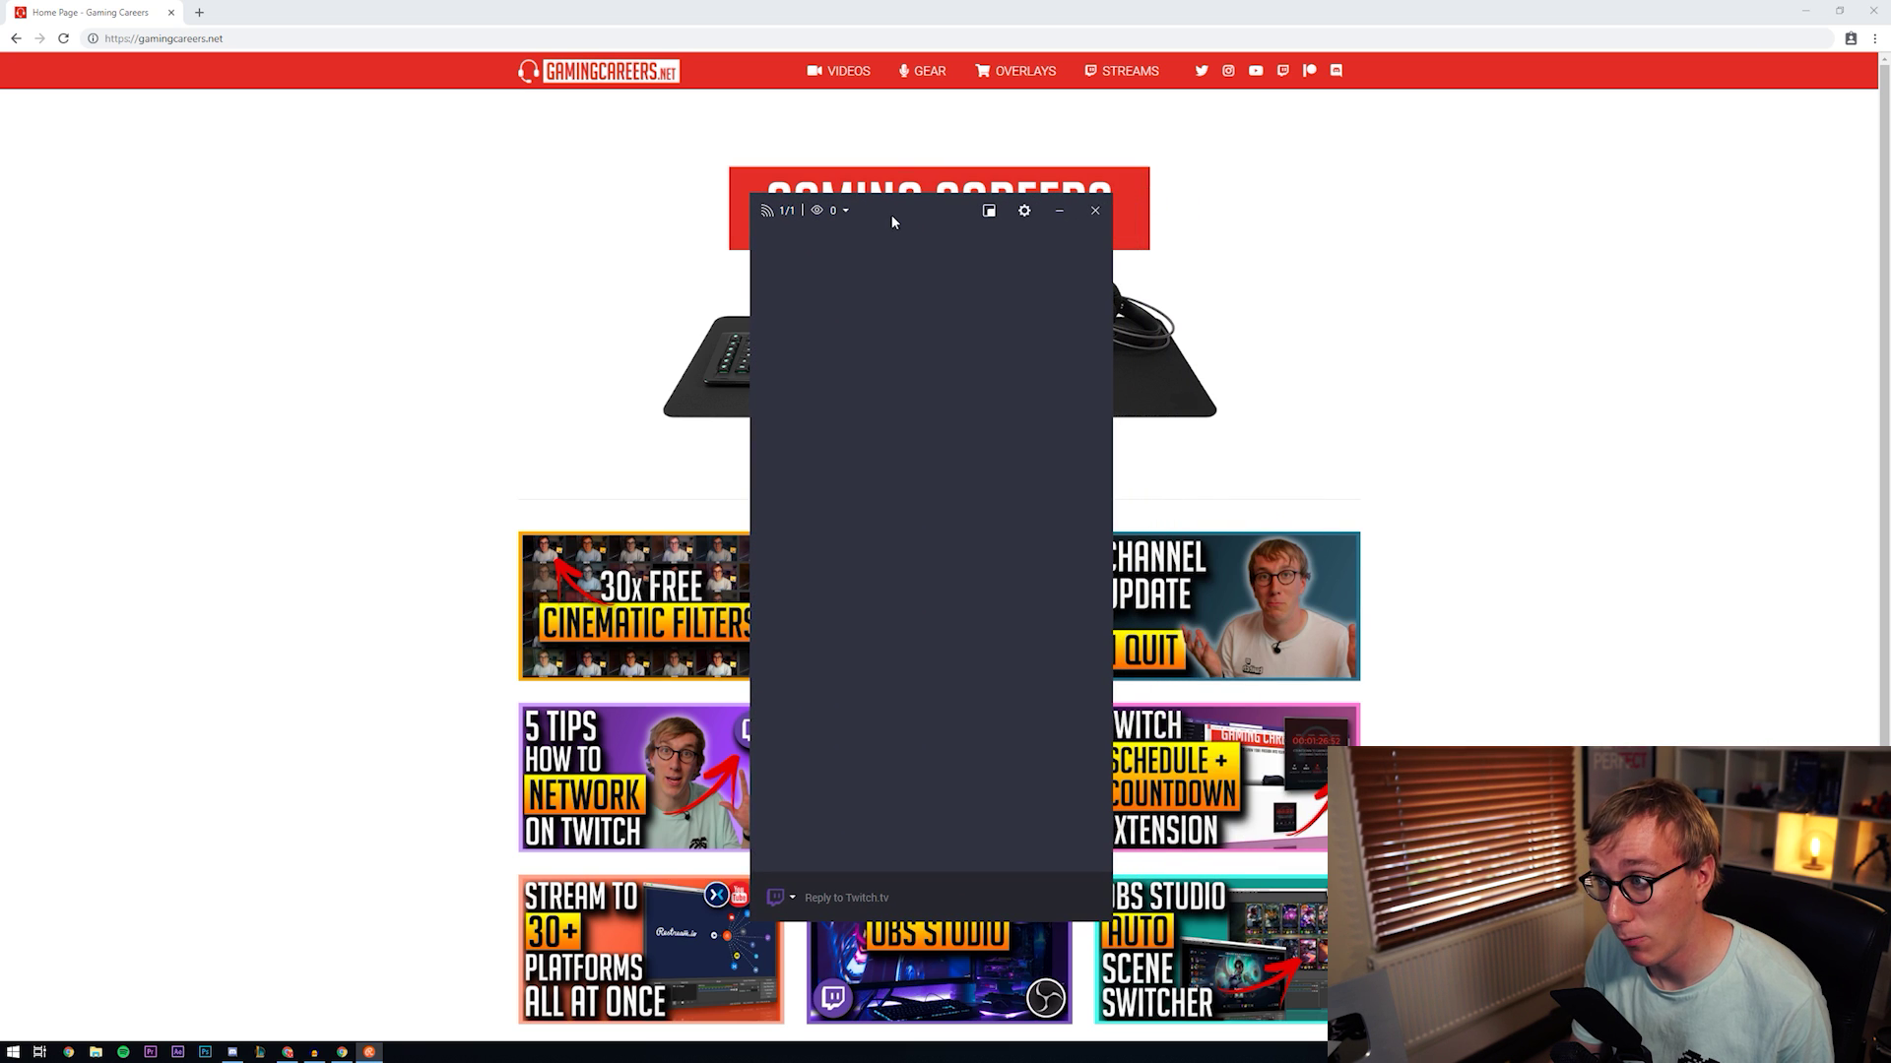
{"action": "left_click", "coordinate": [1024, 210]}
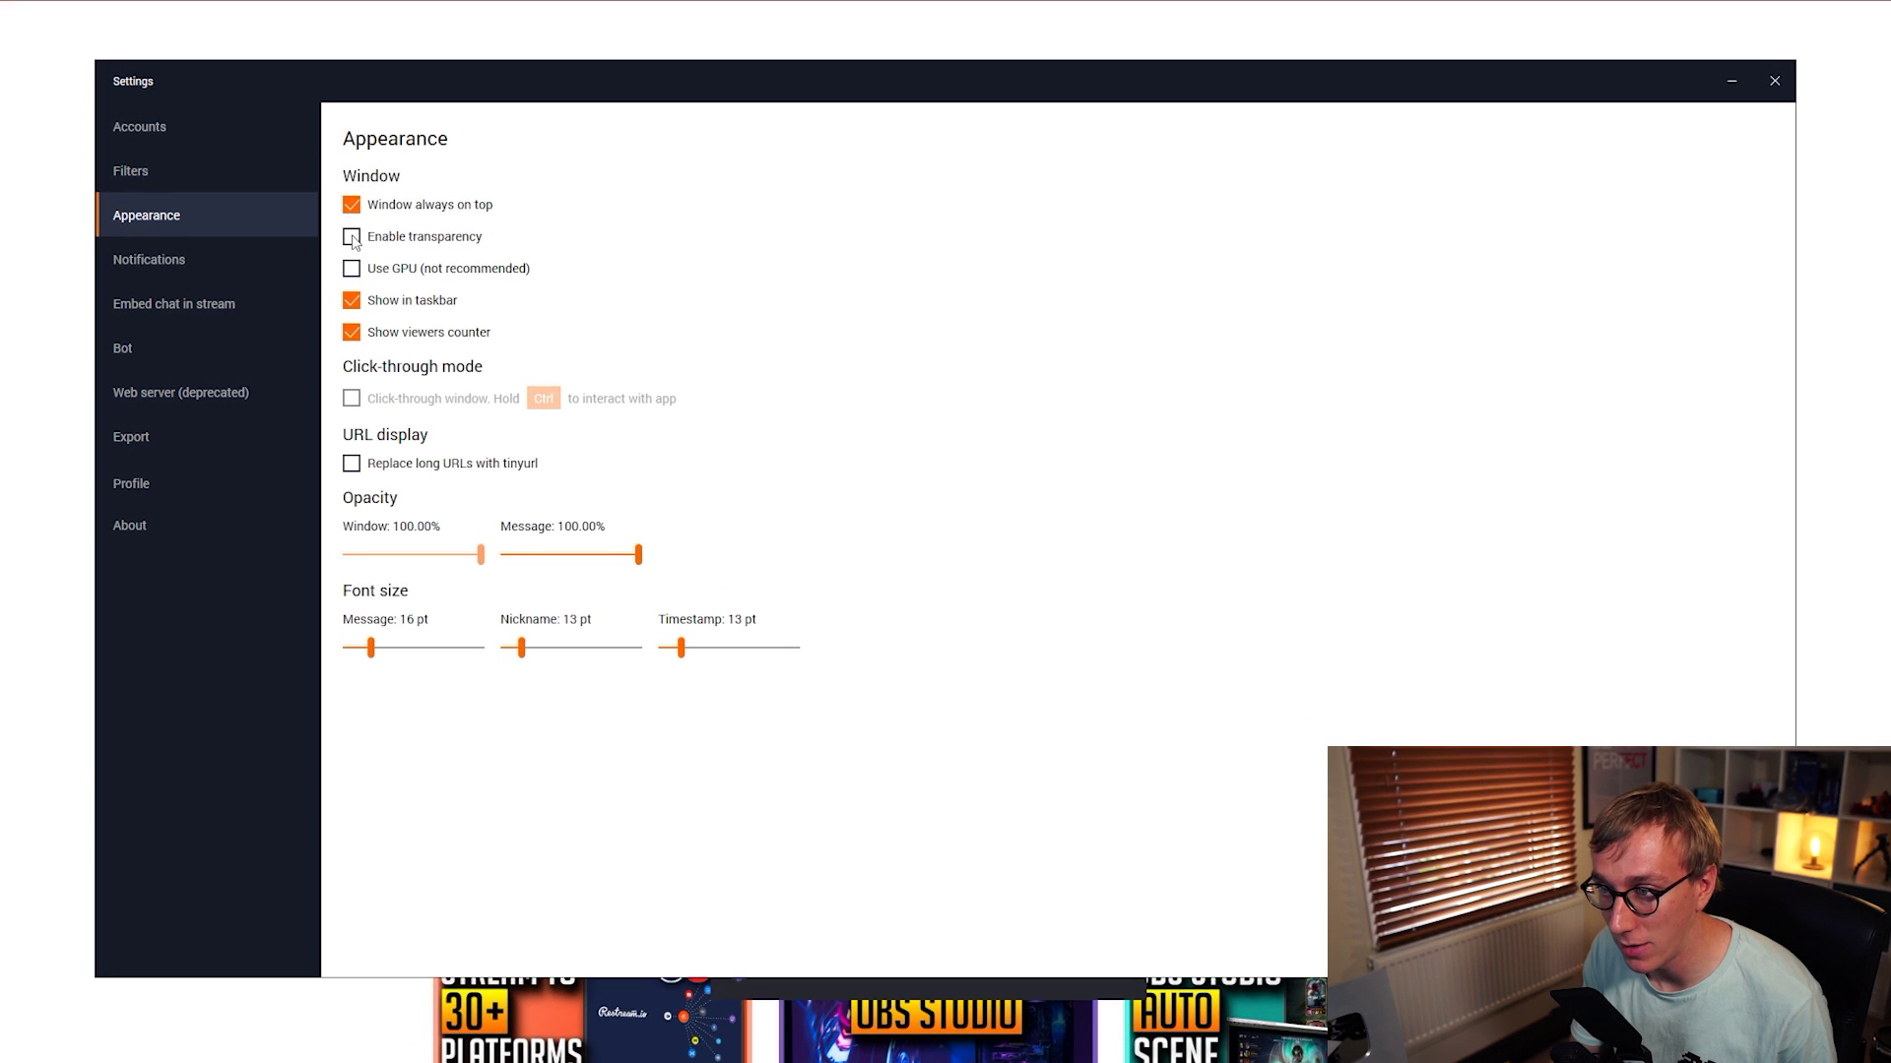
Enable transparency and adjust the opacity sliders, leaving window opacity near 21%.
{"action": "left_click", "coordinate": [351, 237]}
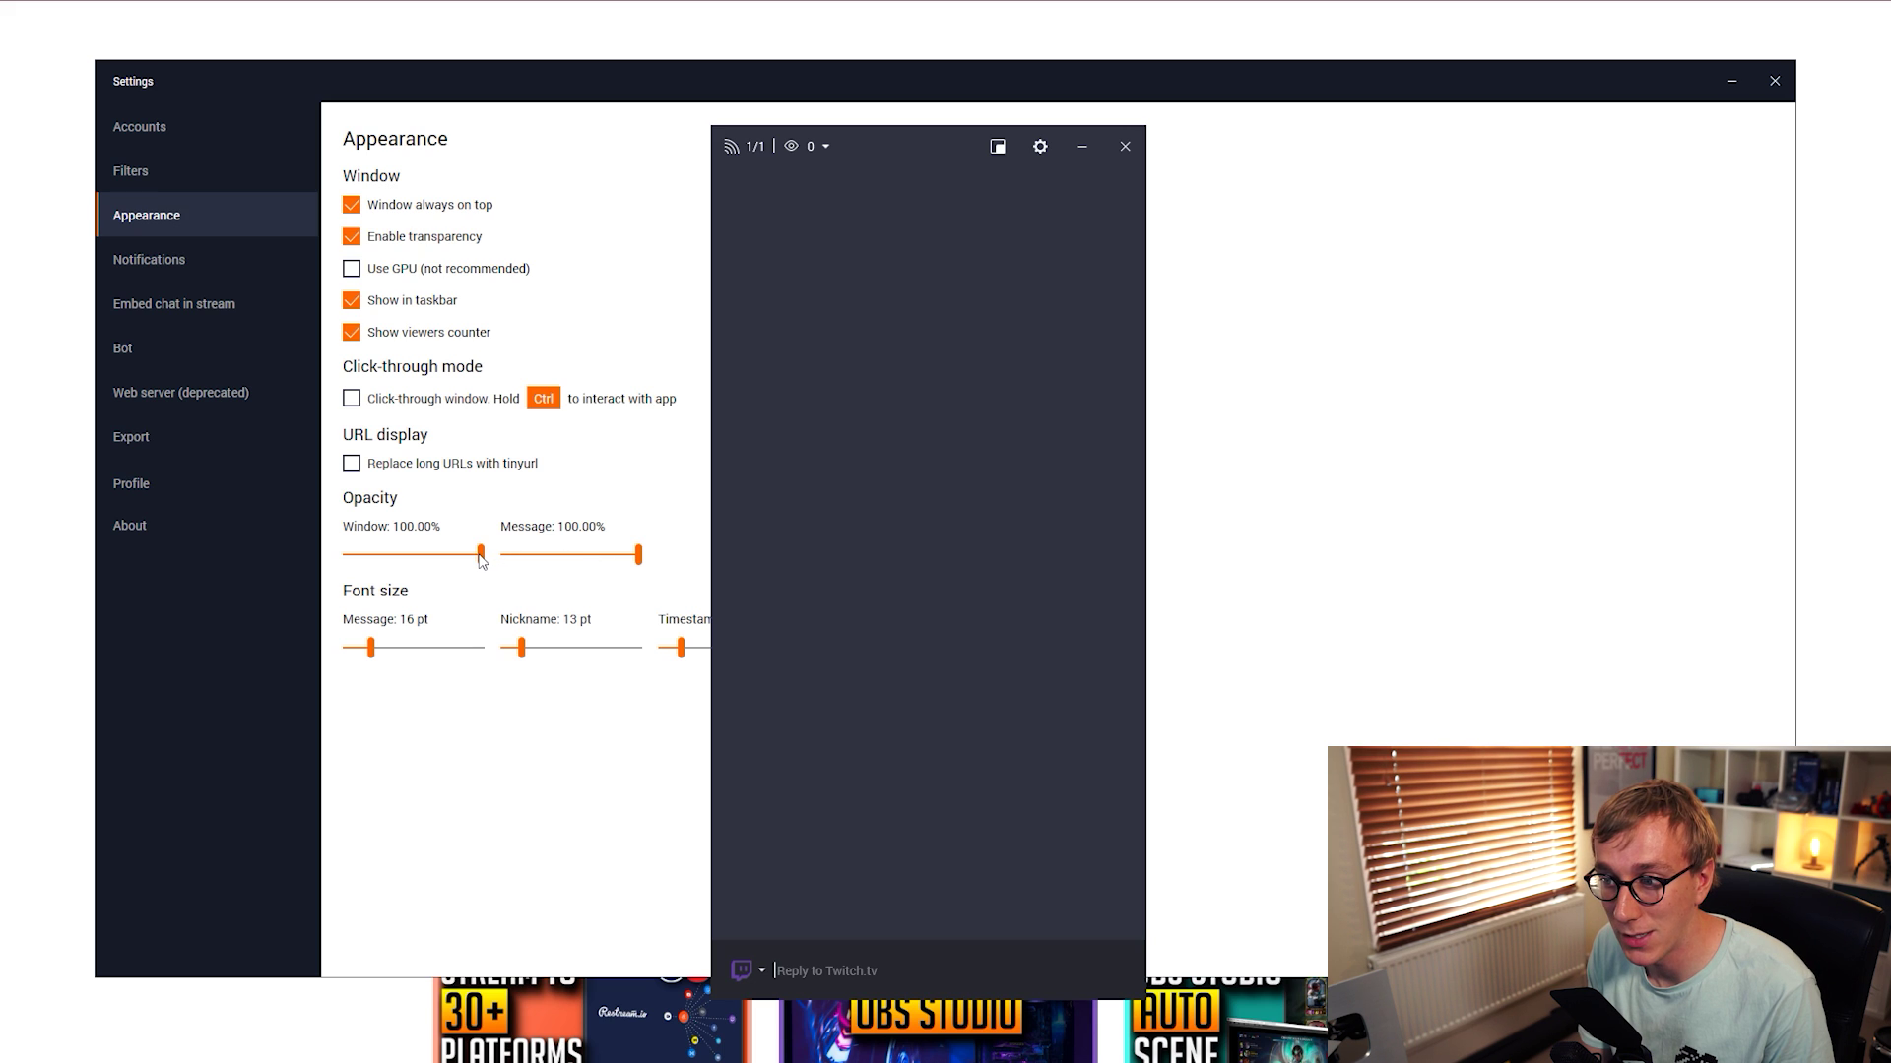
{"action": "left_click_drag", "start_coordinate": [483, 555], "coordinate": [327, 566]}
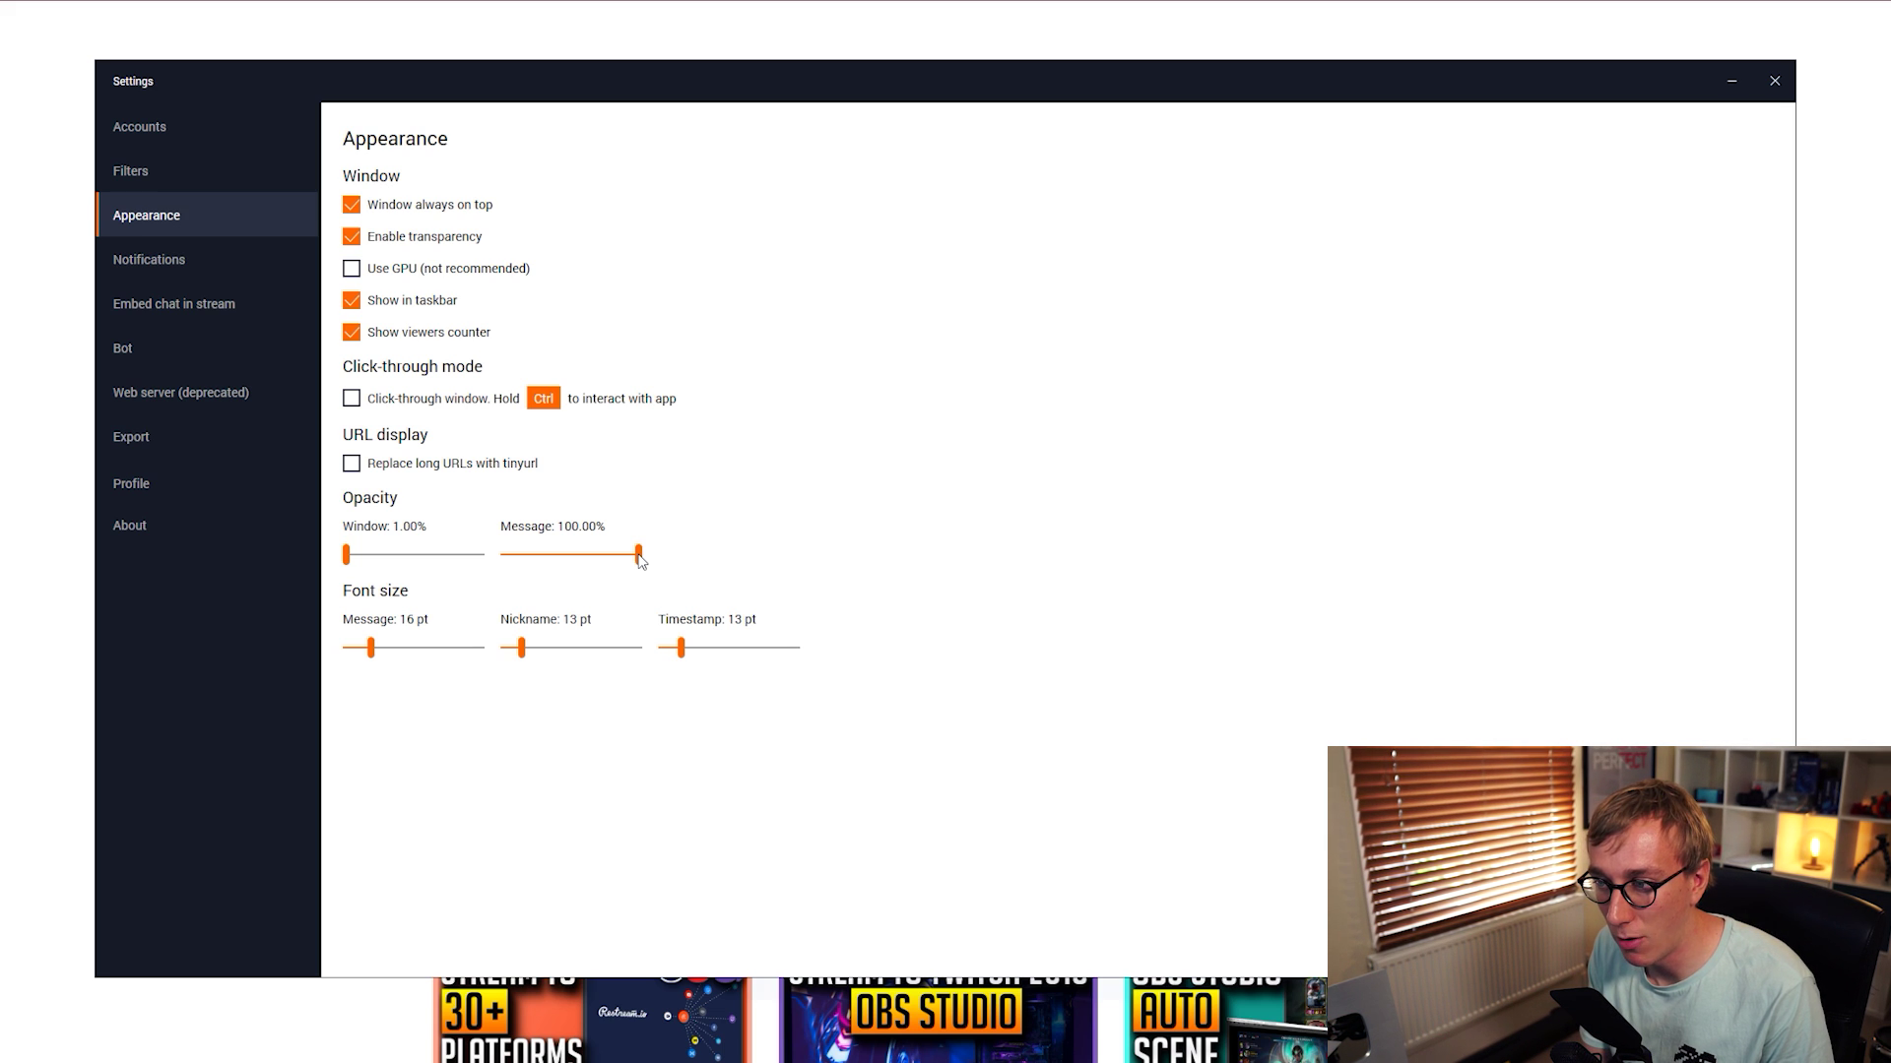
{"action": "left_click_drag", "start_coordinate": [642, 557], "coordinate": [580, 555]}
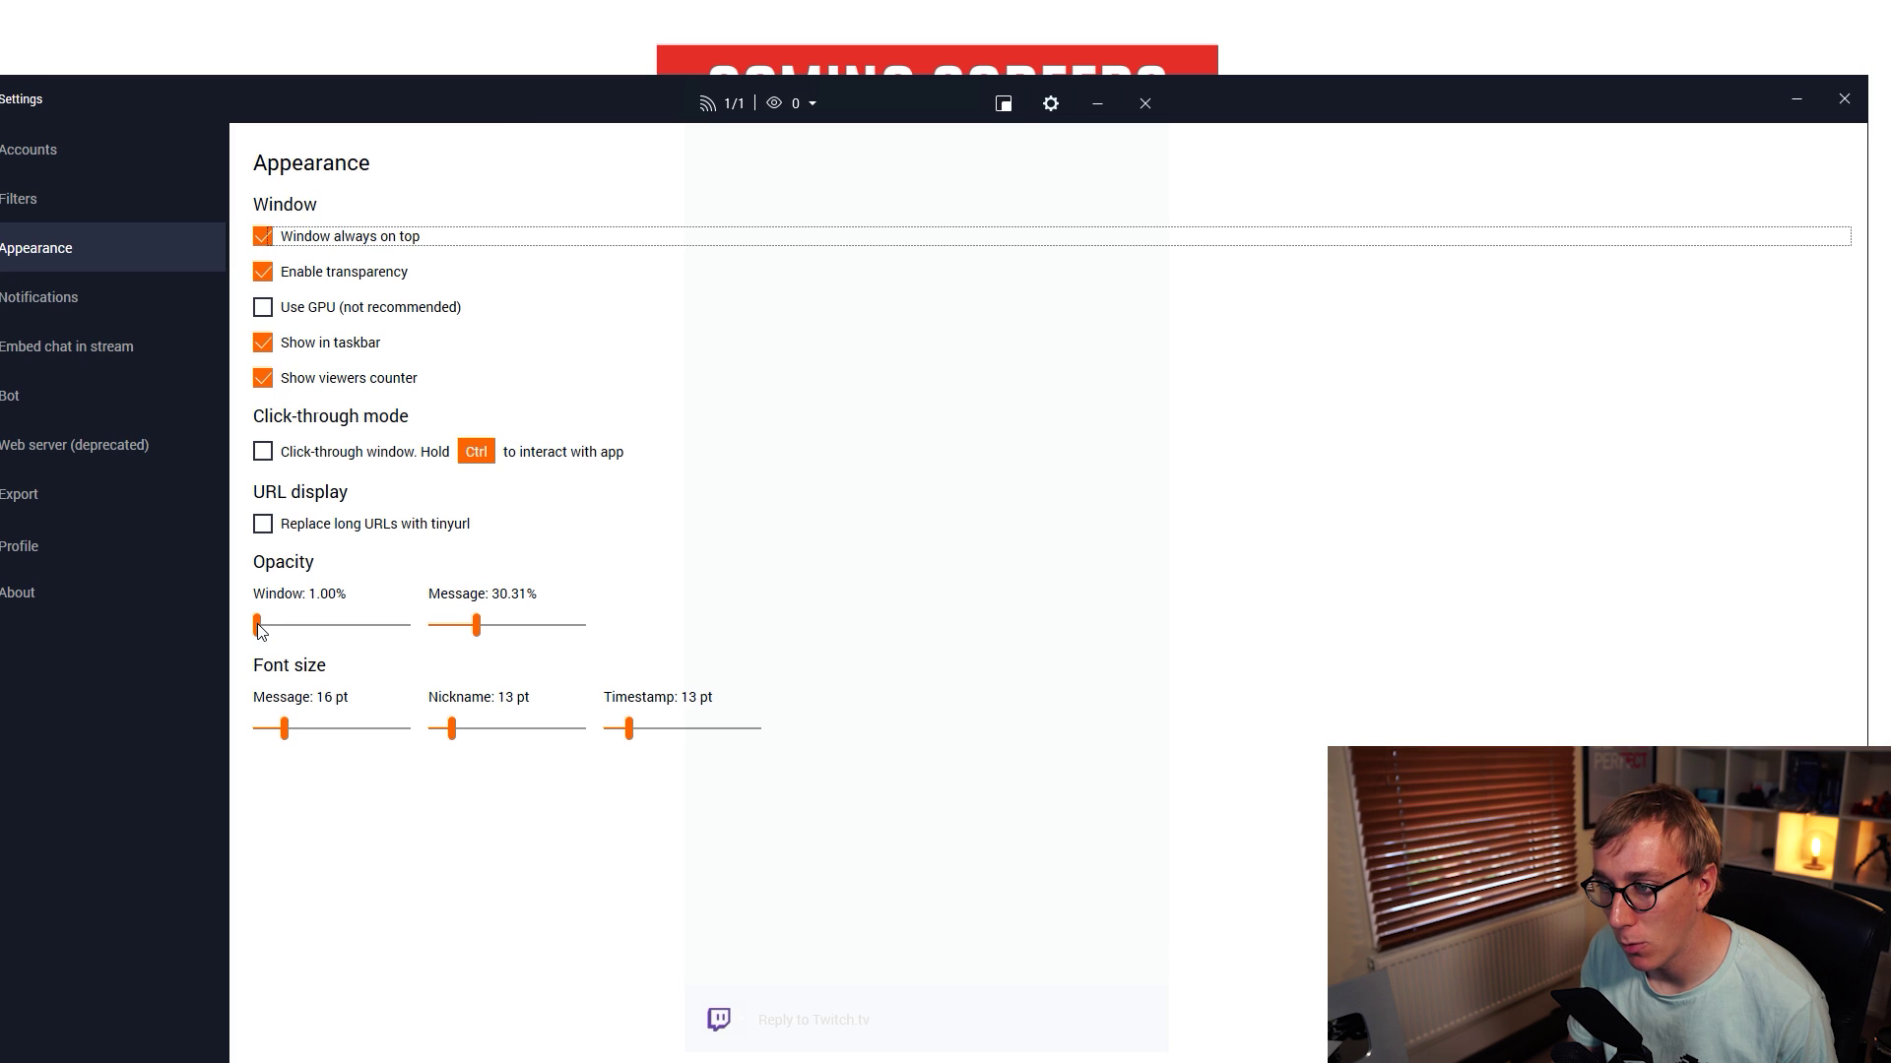
{"action": "left_click_drag", "start_coordinate": [260, 626], "coordinate": [285, 625]}
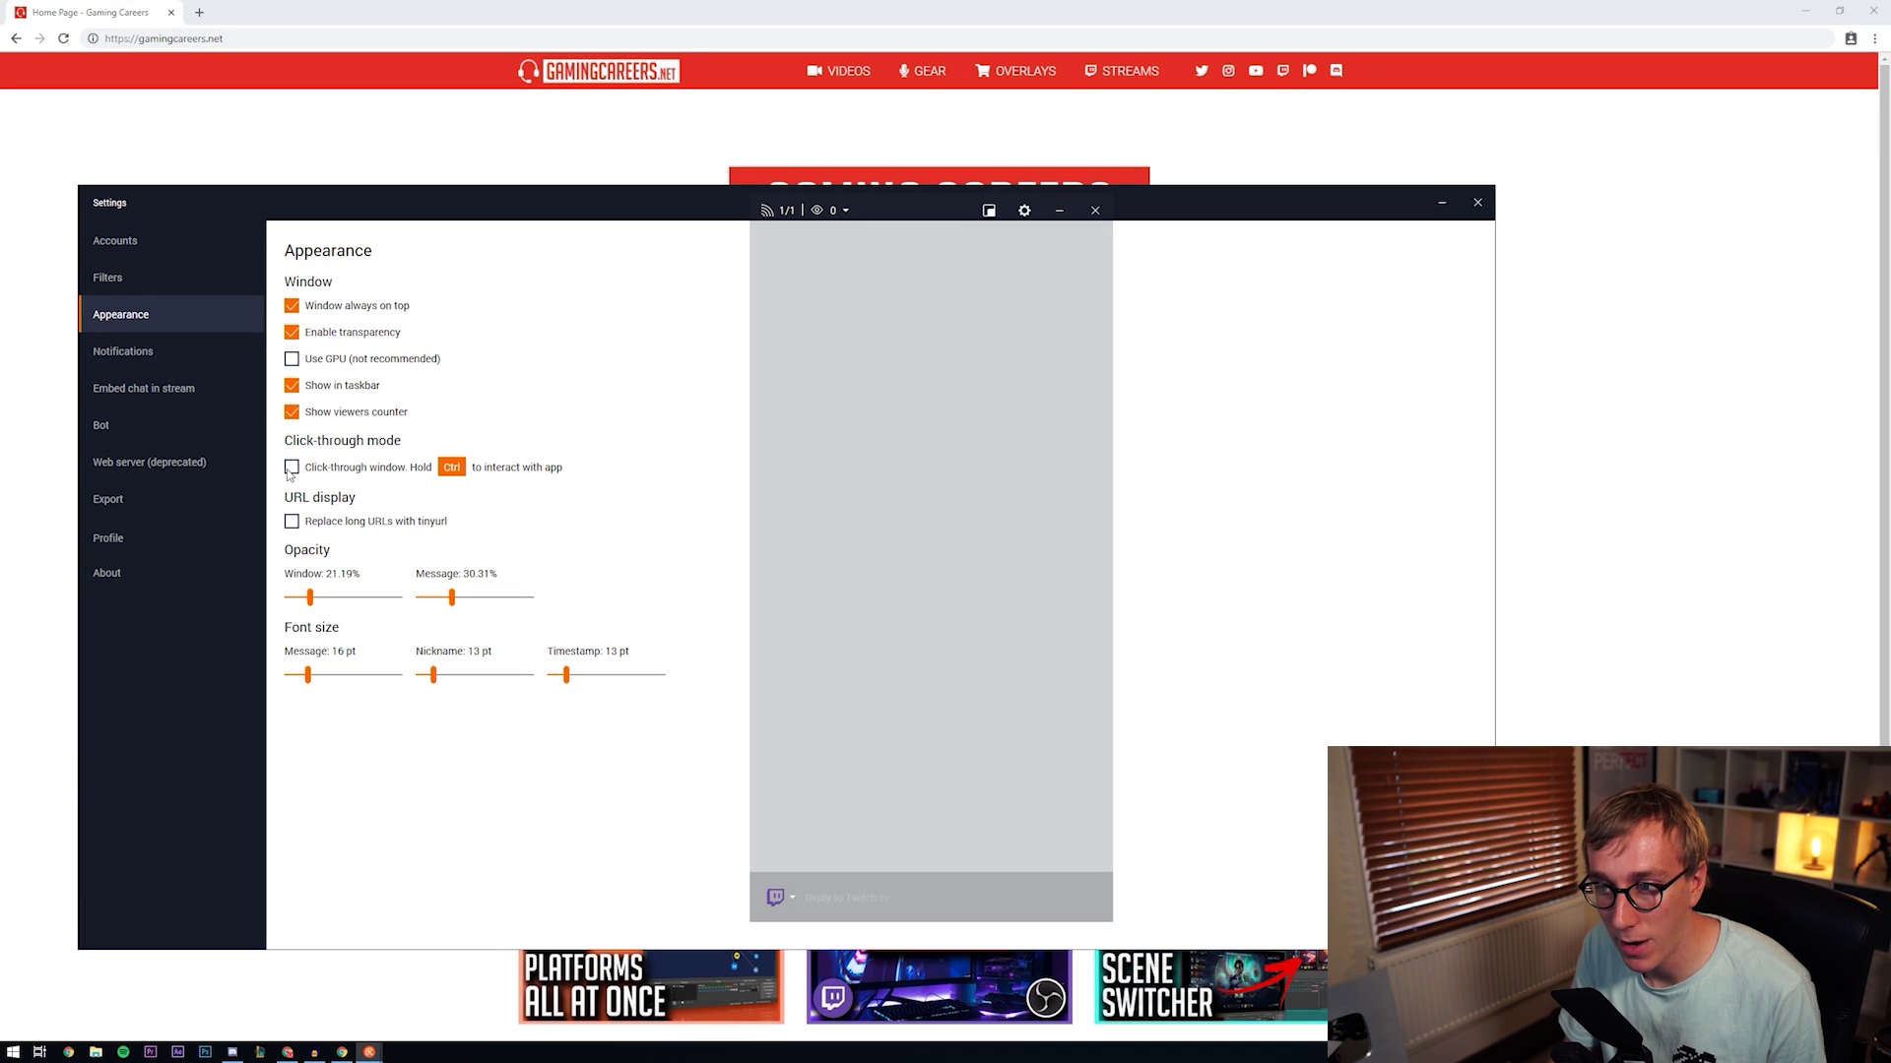
Enable click-through, dismiss its notice, and move the chat overlay to the top-right corner.
{"action": "left_click", "coordinate": [291, 467]}
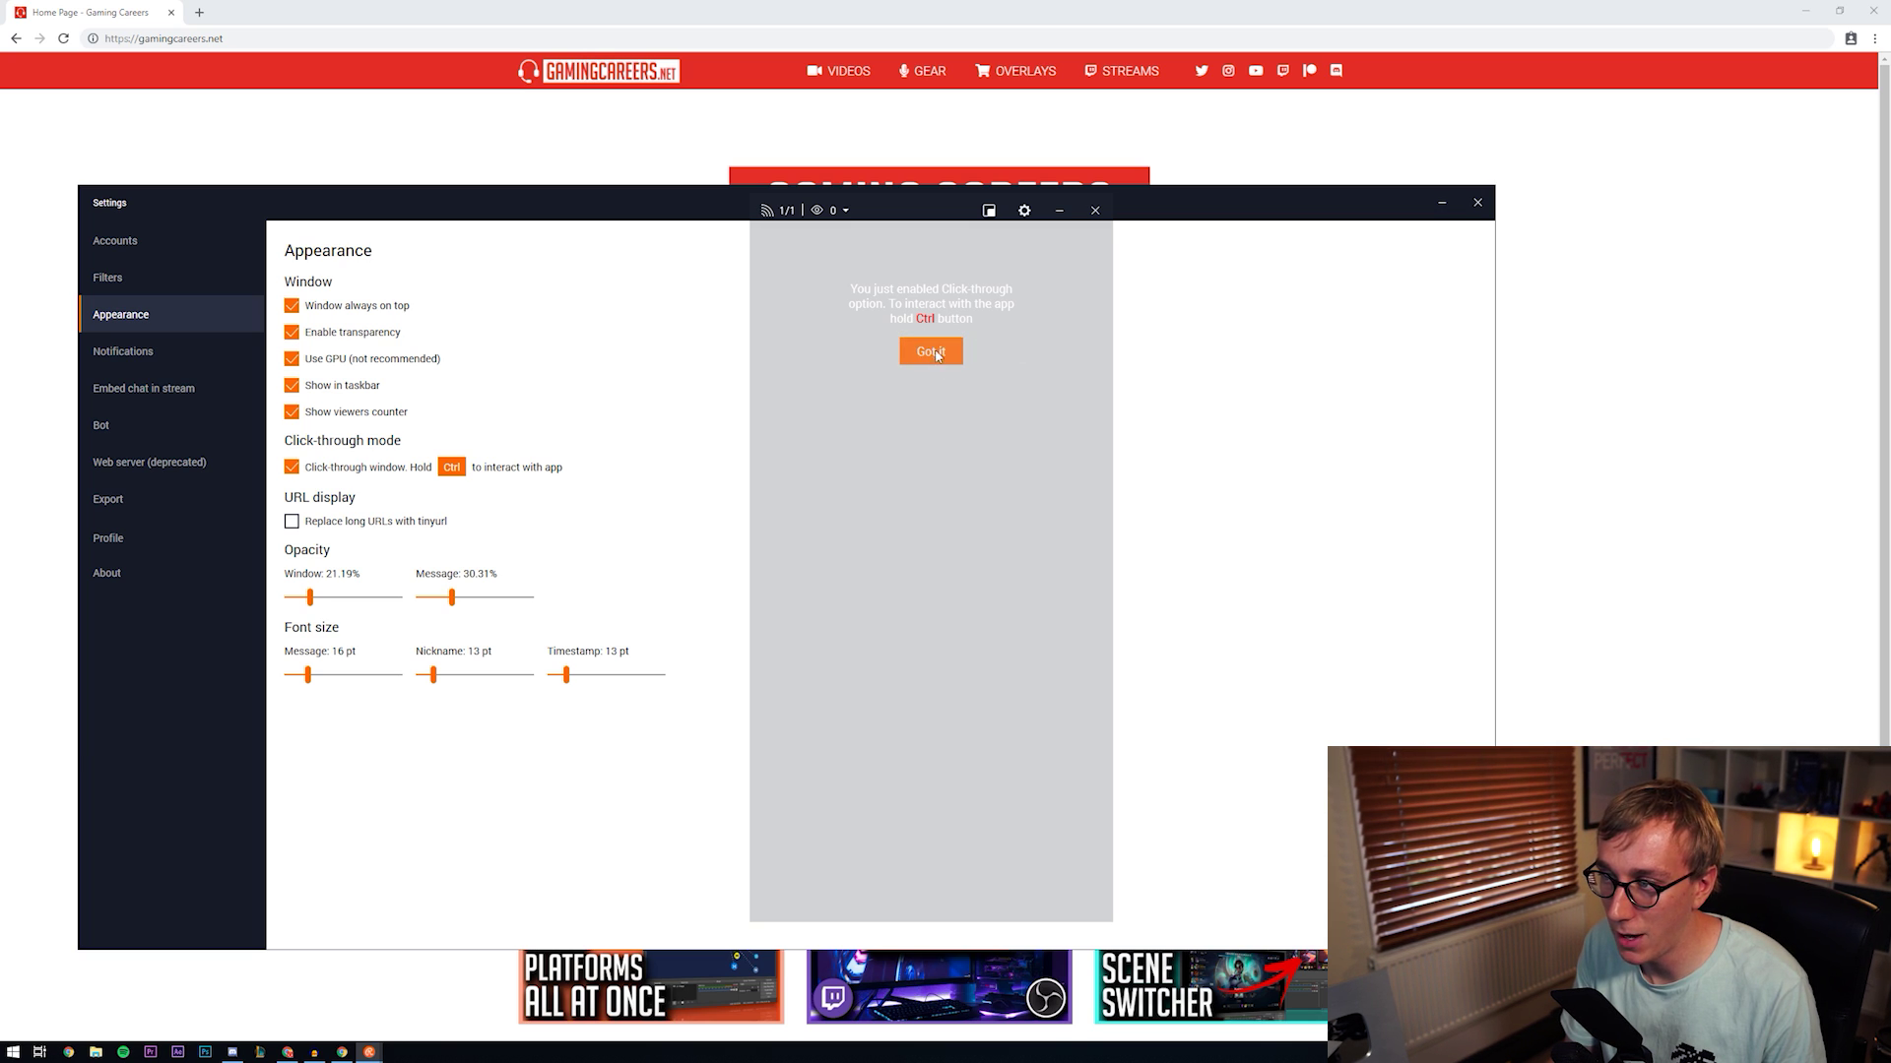
{"action": "left_click", "coordinate": [933, 354]}
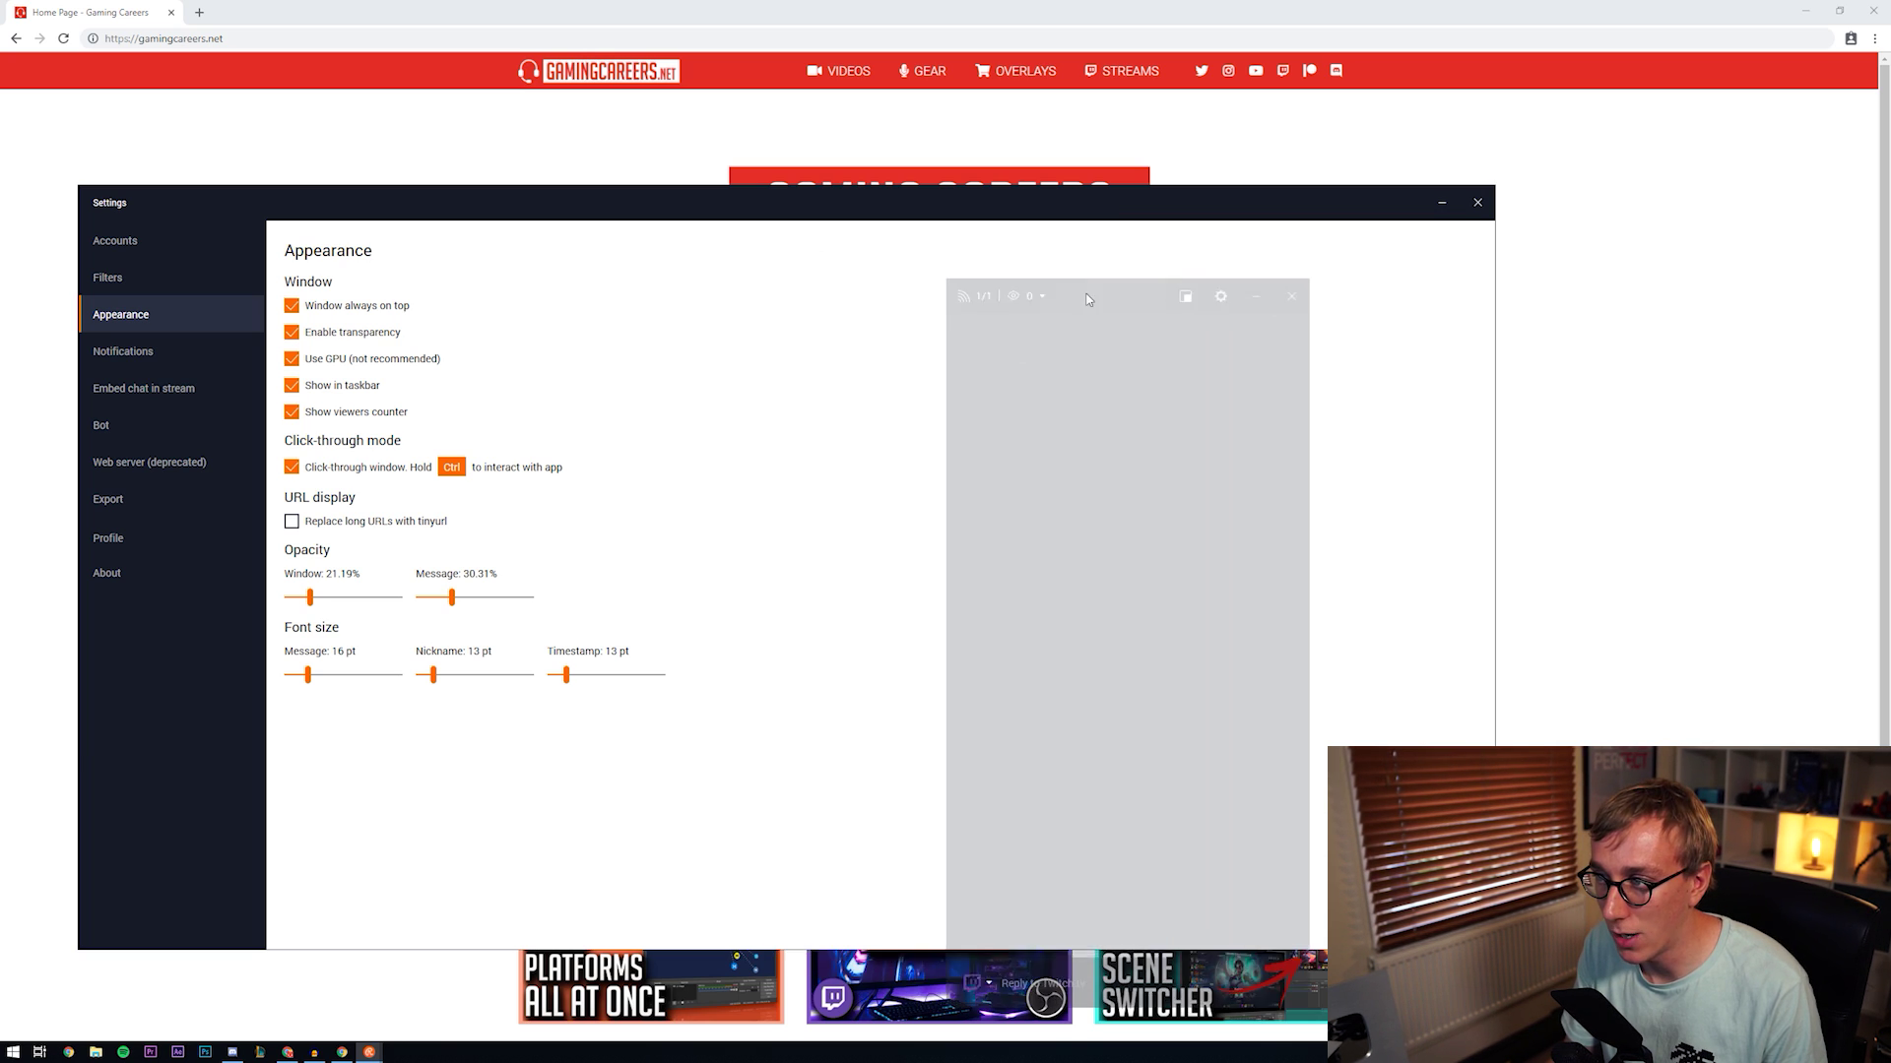
{"action": "mouse_move", "coordinate": [886, 210]}
{"action": "left_mouse_down"}
{"action": "mouse_move", "coordinate": [918, 263]}
{"action": "mouse_move", "coordinate": [983, 241]}
{"action": "left_mouse_up"}
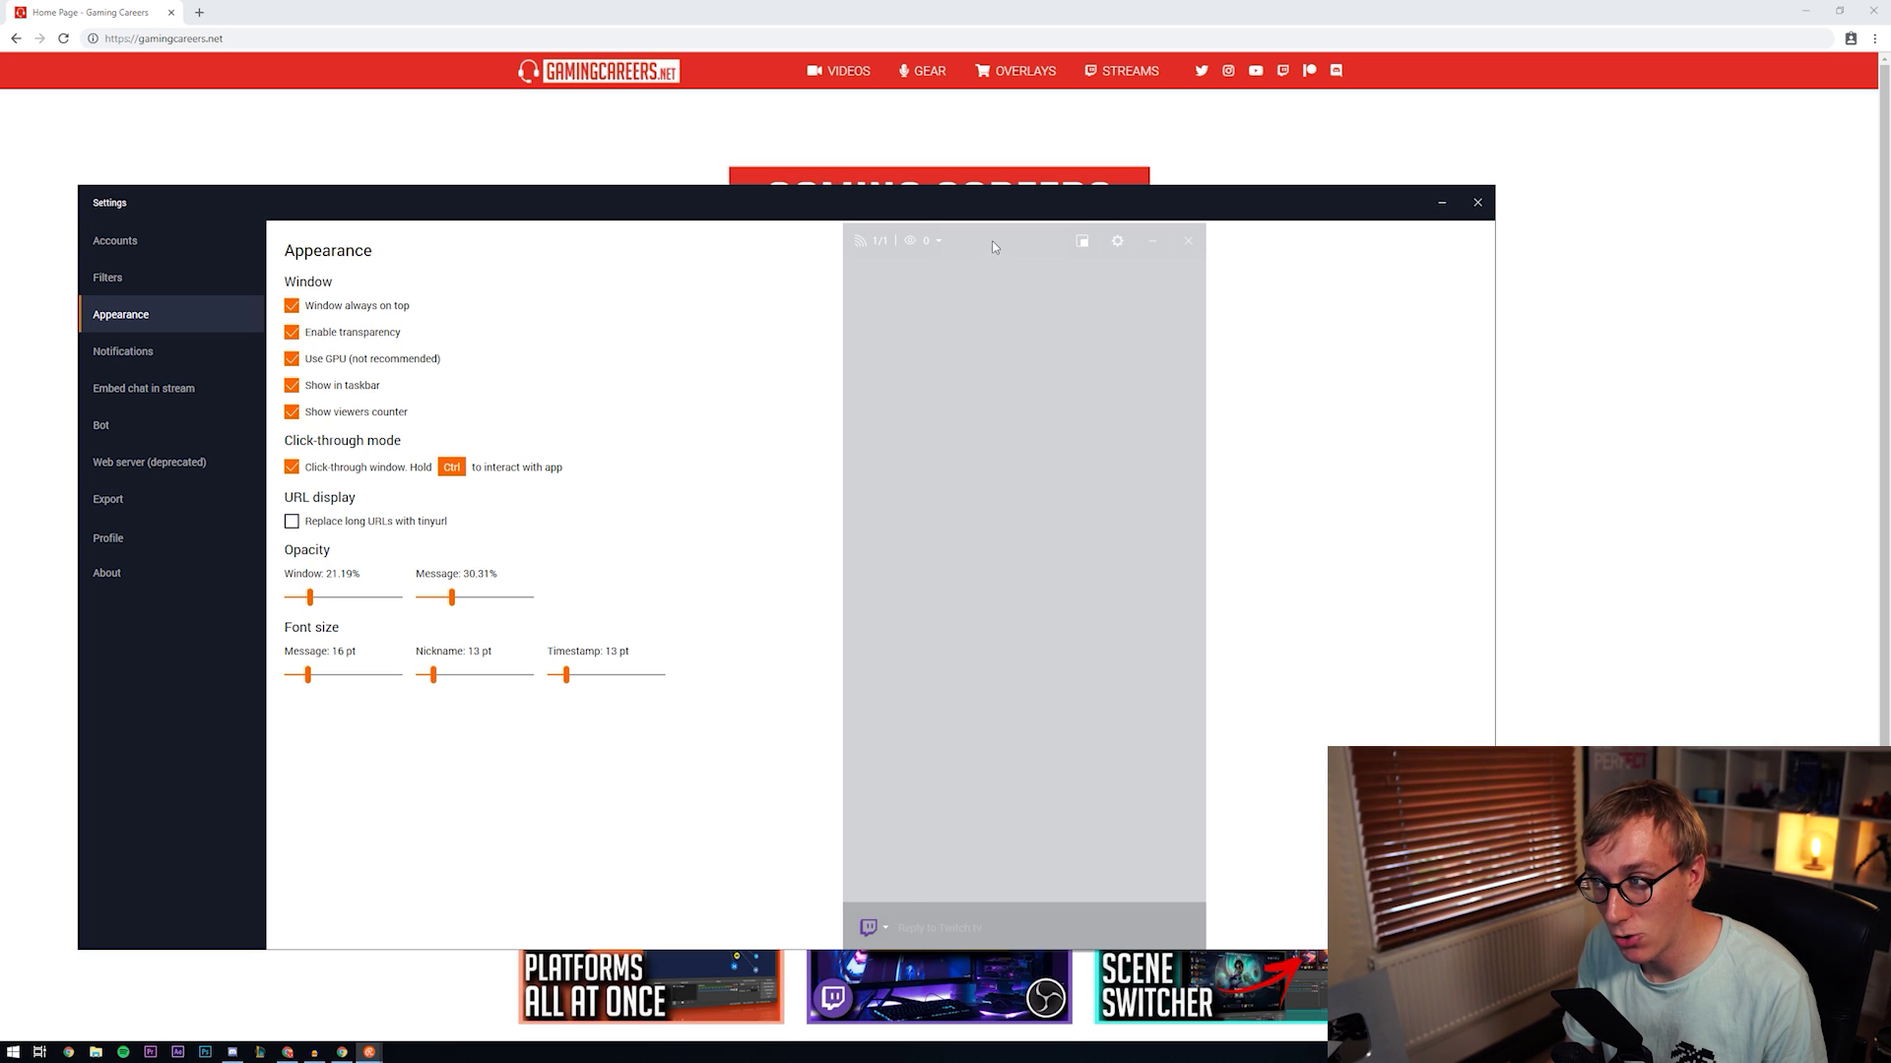
{"action": "left_click", "coordinate": [937, 264]}
{"action": "left_click_drag", "start_coordinate": [909, 223], "coordinate": [991, 304]}
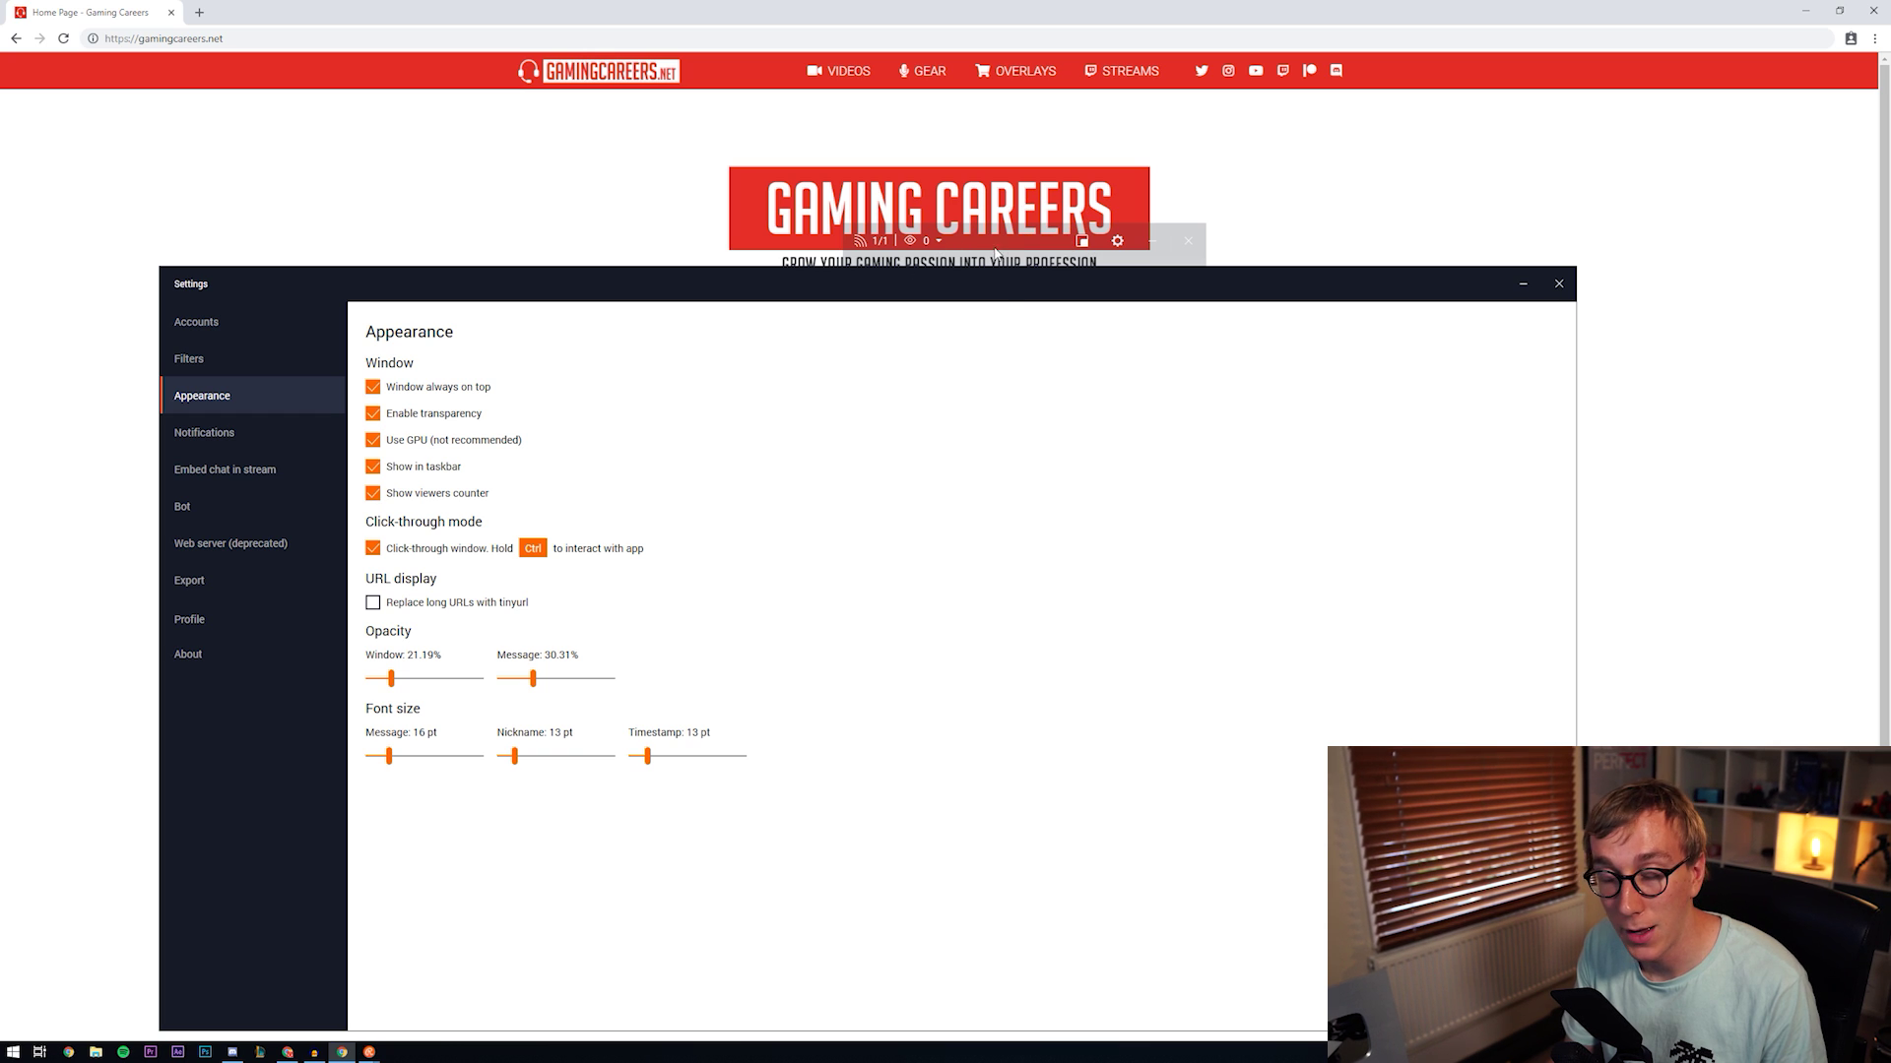
{"action": "left_click_drag", "start_coordinate": [982, 249], "coordinate": [1667, 19]}
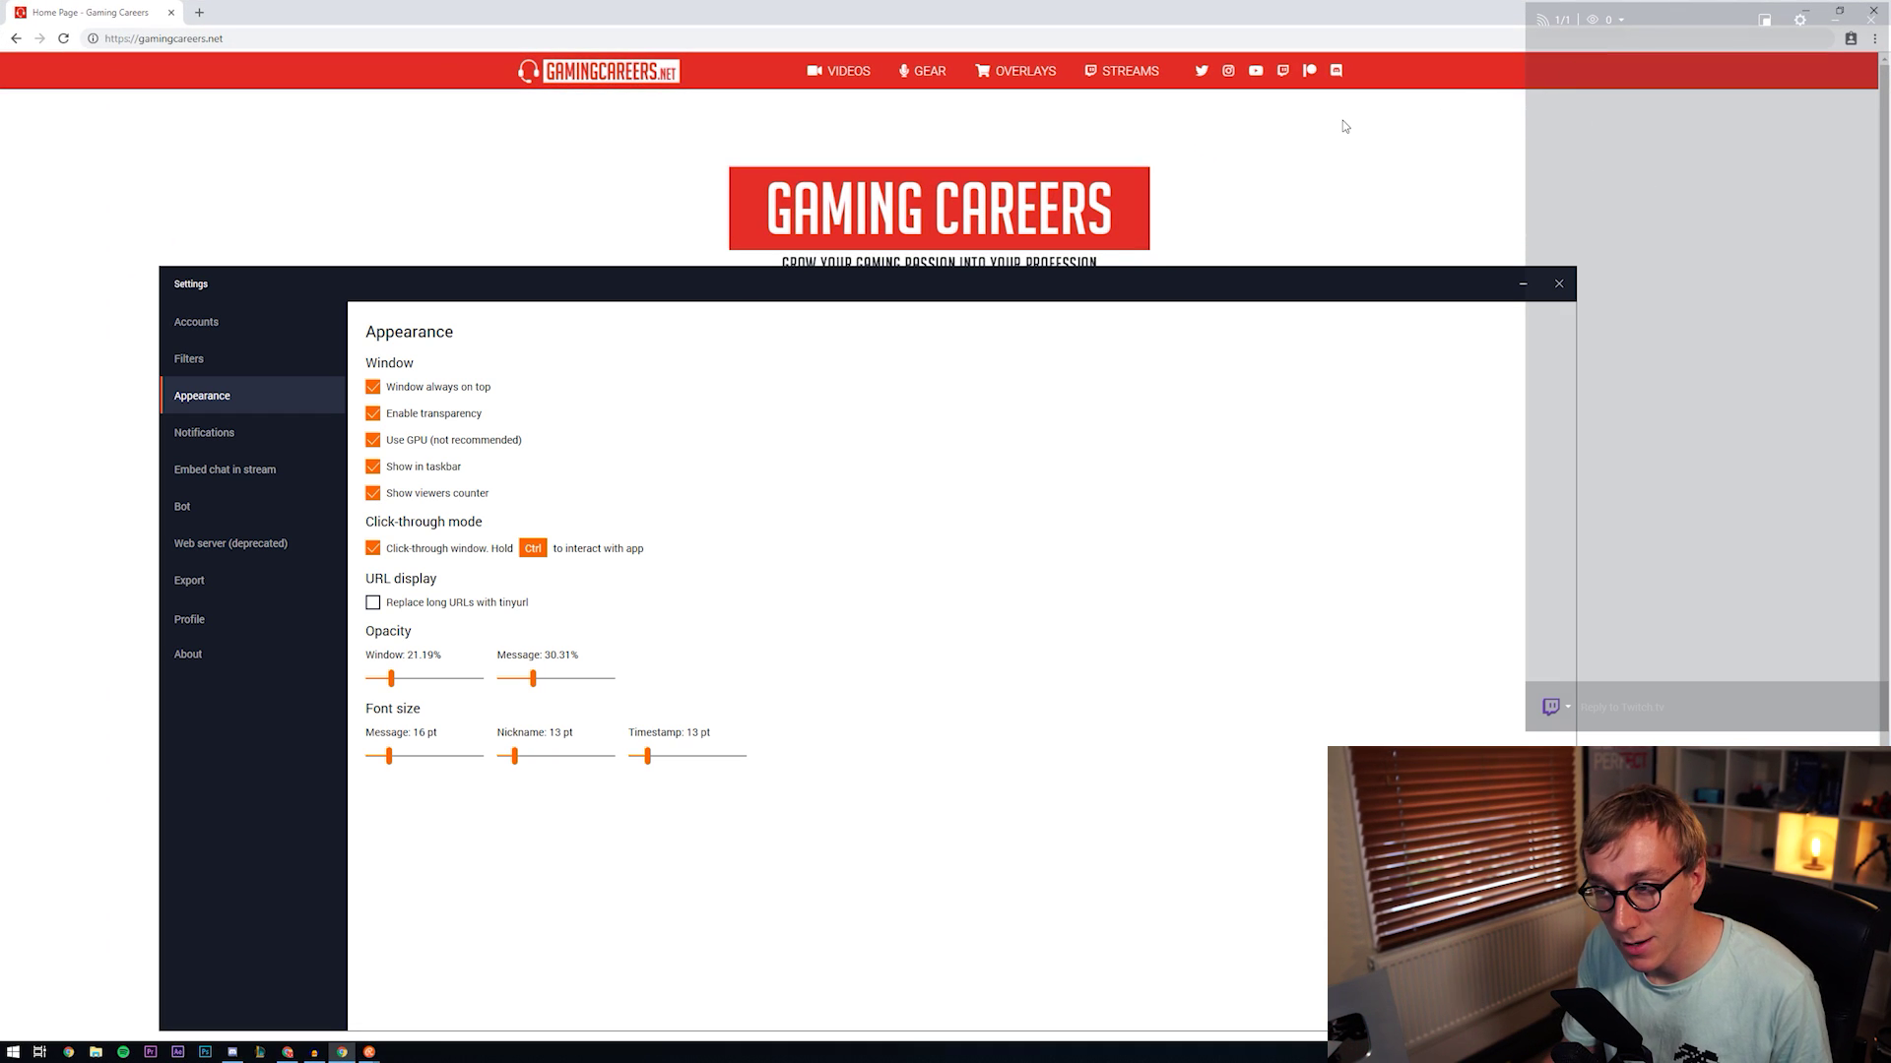
Move the settings window back up and drag Window opacity down to 1%.
{"action": "left_click_drag", "start_coordinate": [857, 295], "coordinate": [874, 214]}
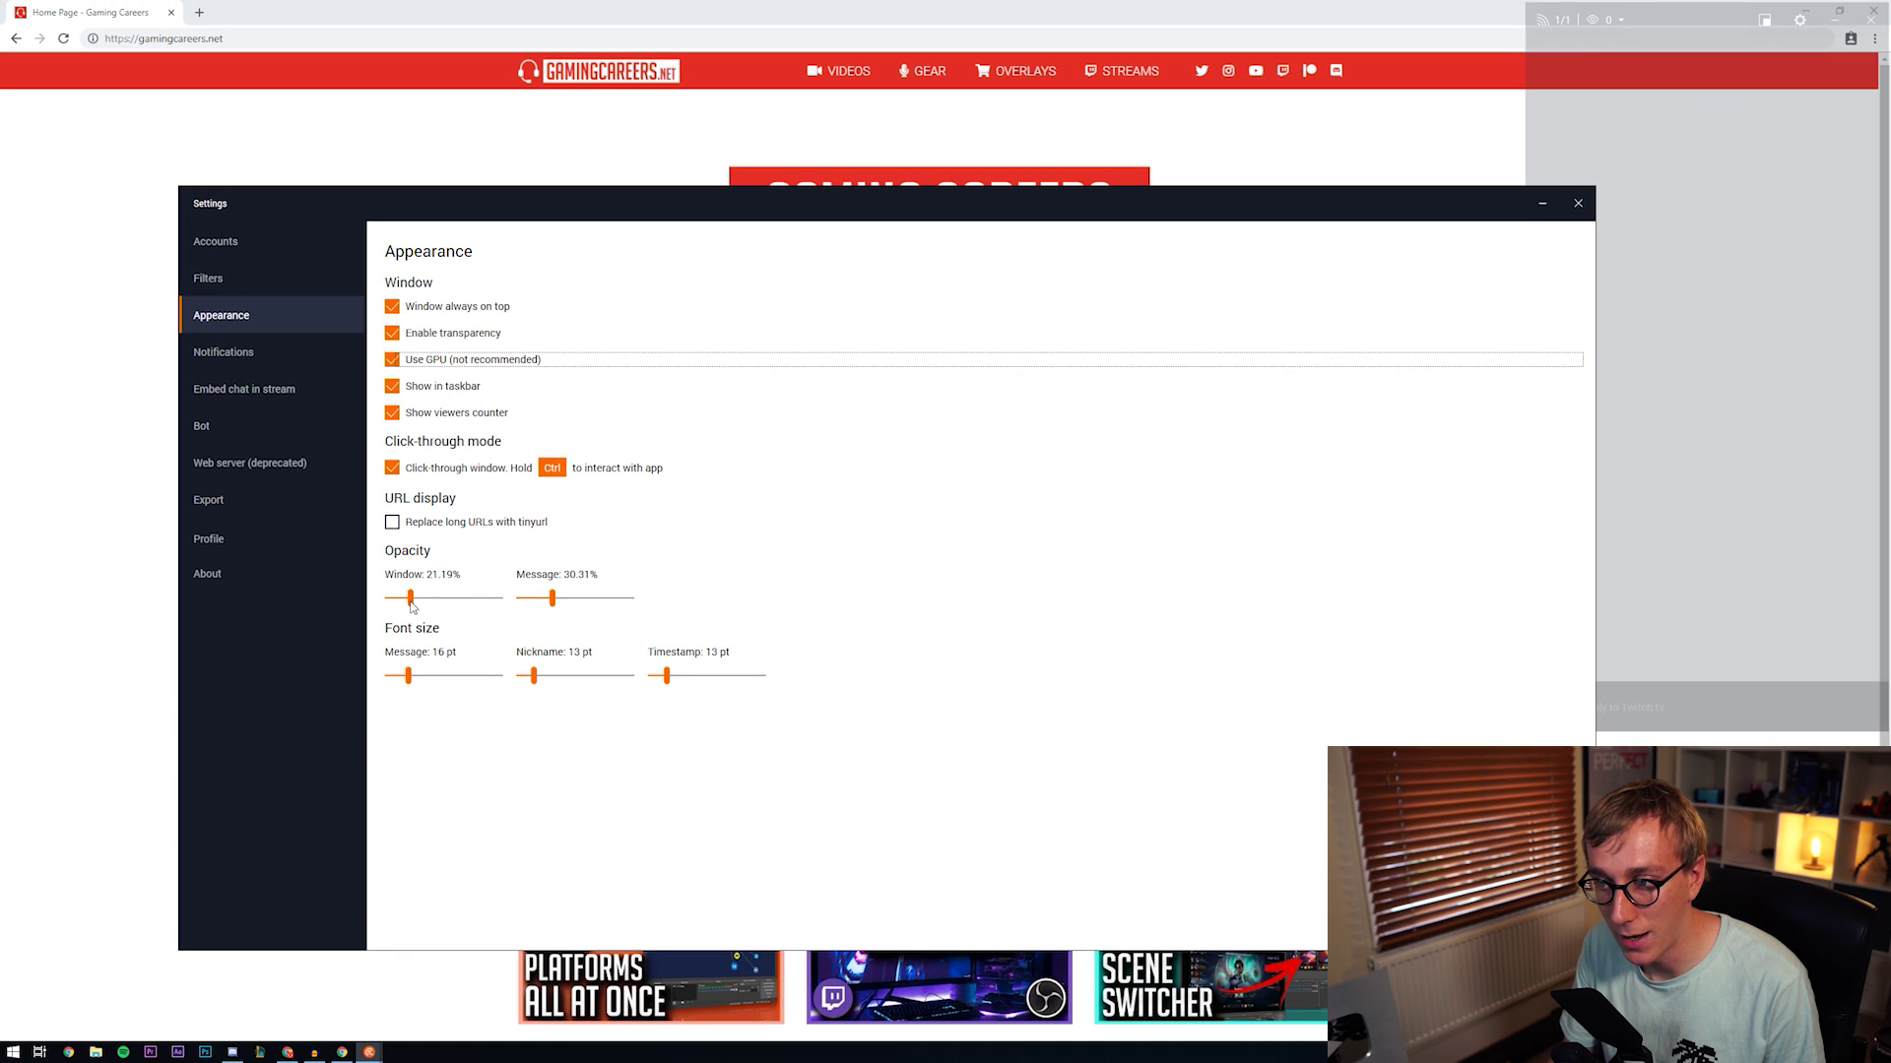
{"action": "left_click_drag", "start_coordinate": [410, 596], "coordinate": [387, 597]}
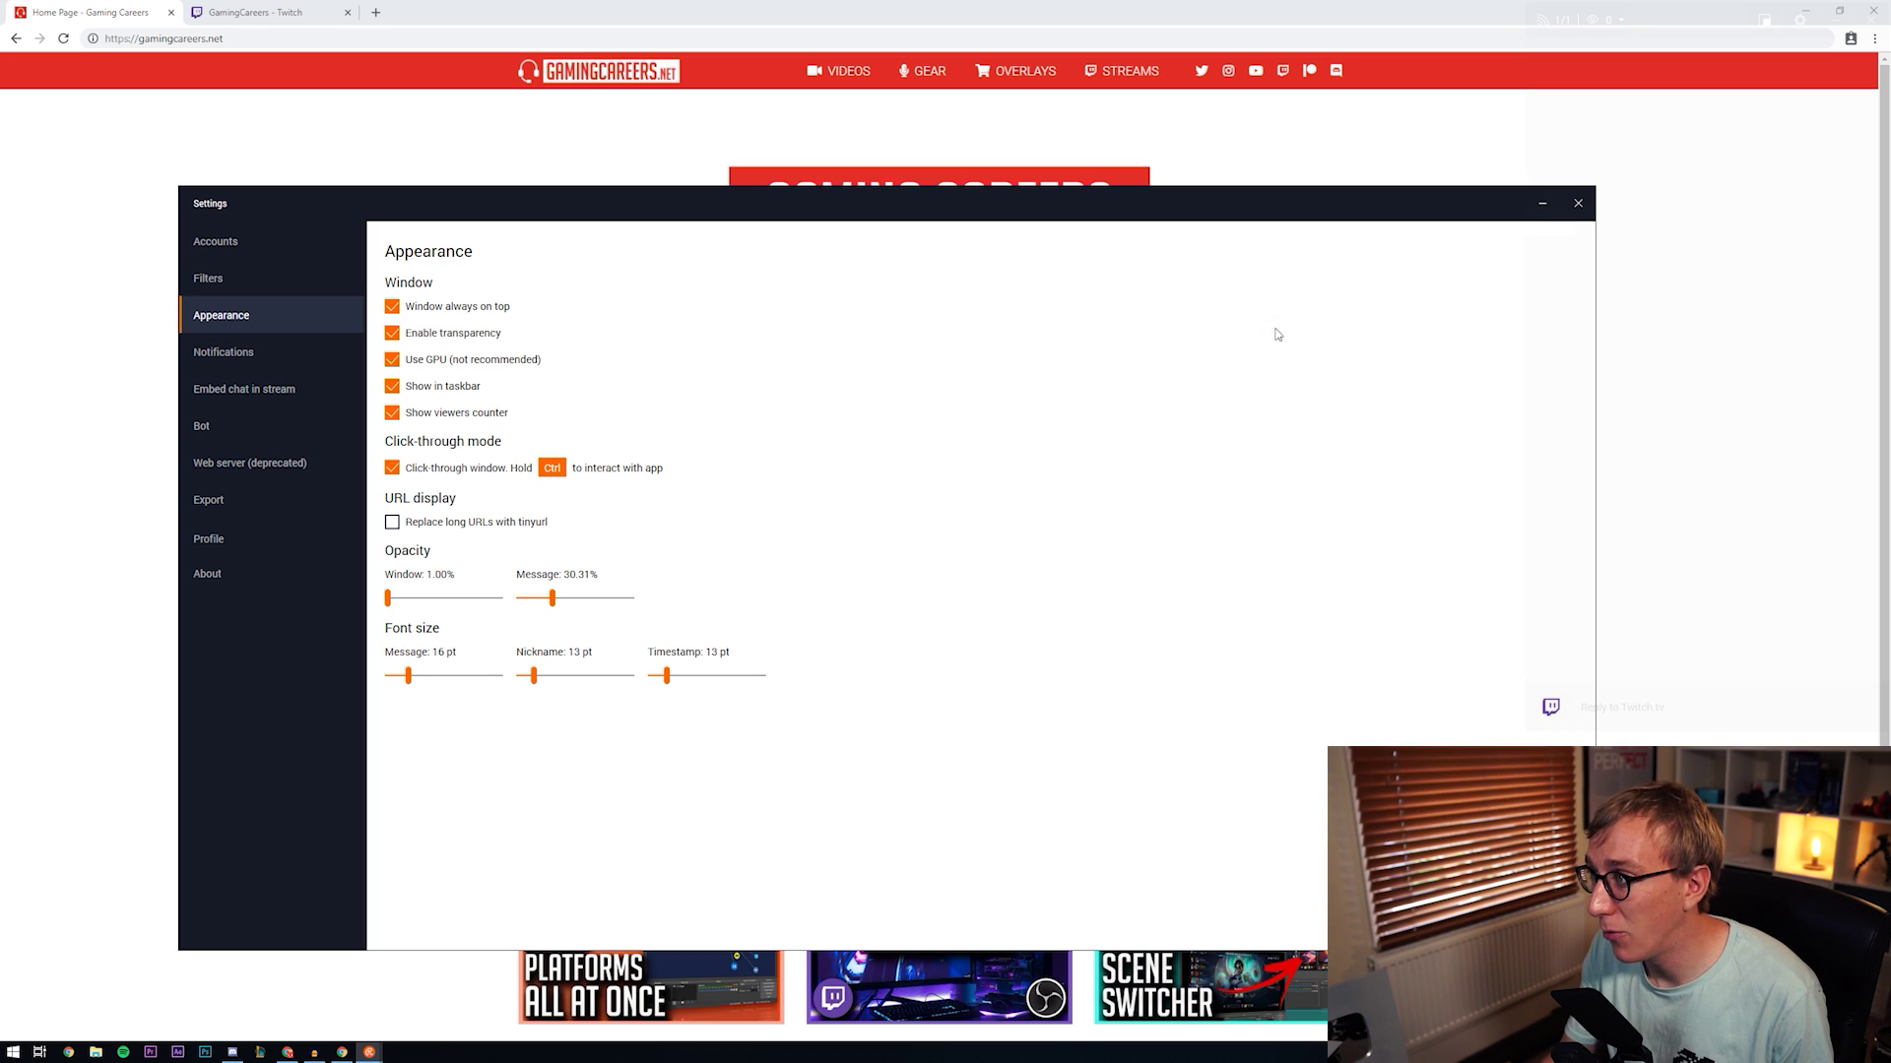
Close the overlay settings, check Hello World in the GamingCareers Twitch tab, and open a blank tab.
{"action": "left_click", "coordinate": [1580, 206]}
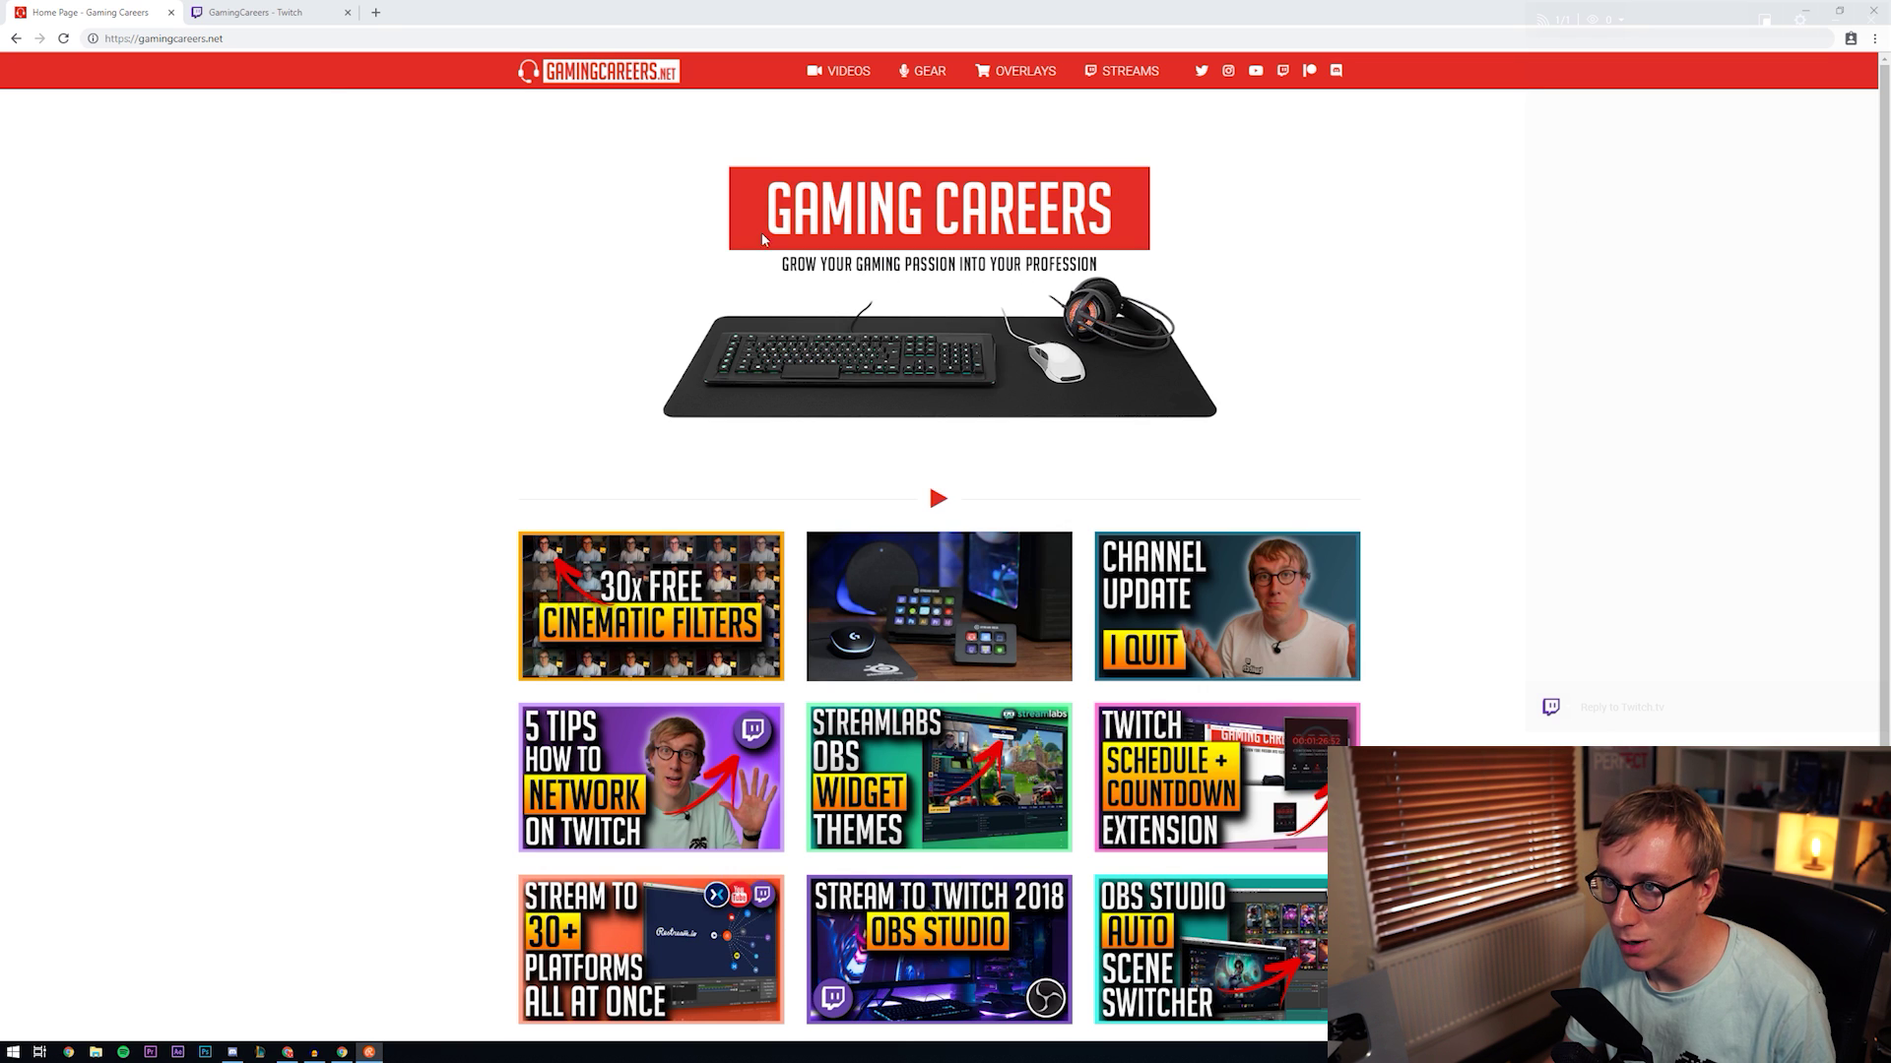
{"action": "left_click", "coordinate": [277, 14]}
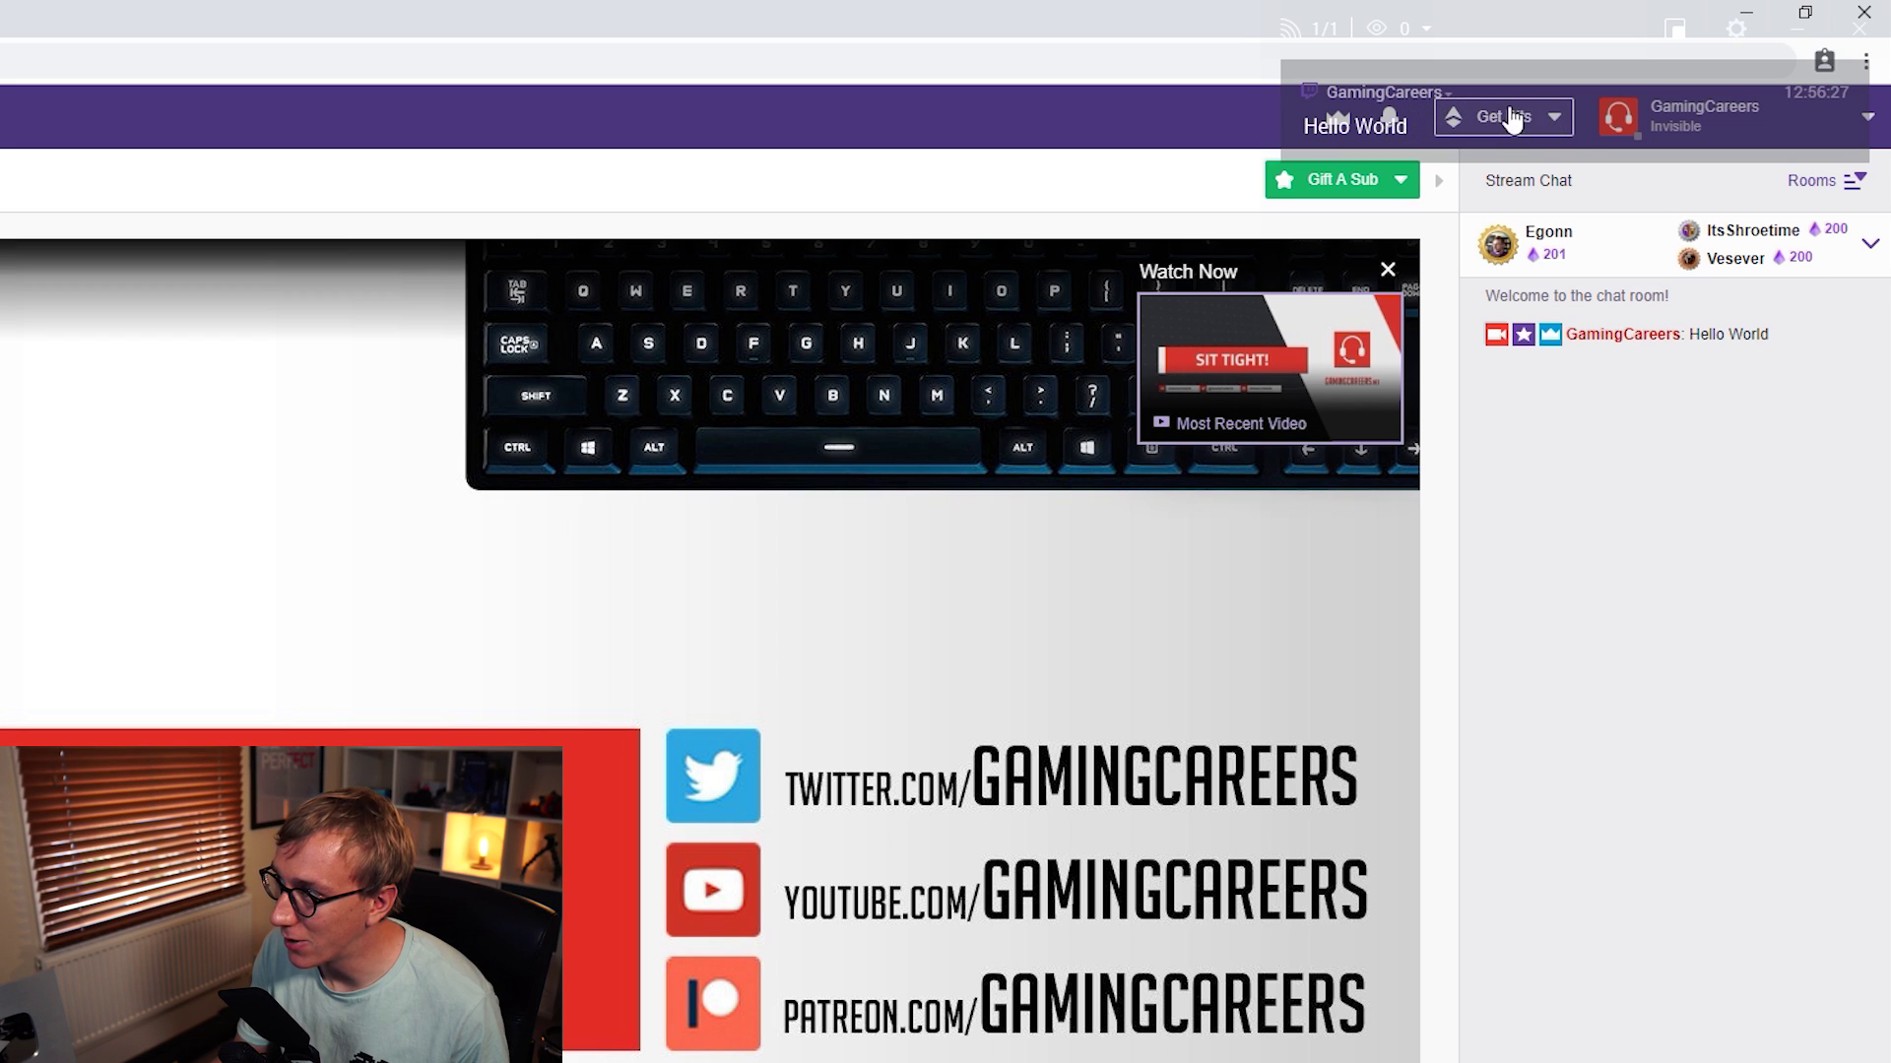
{"action": "key", "text": "ctrl+t"}
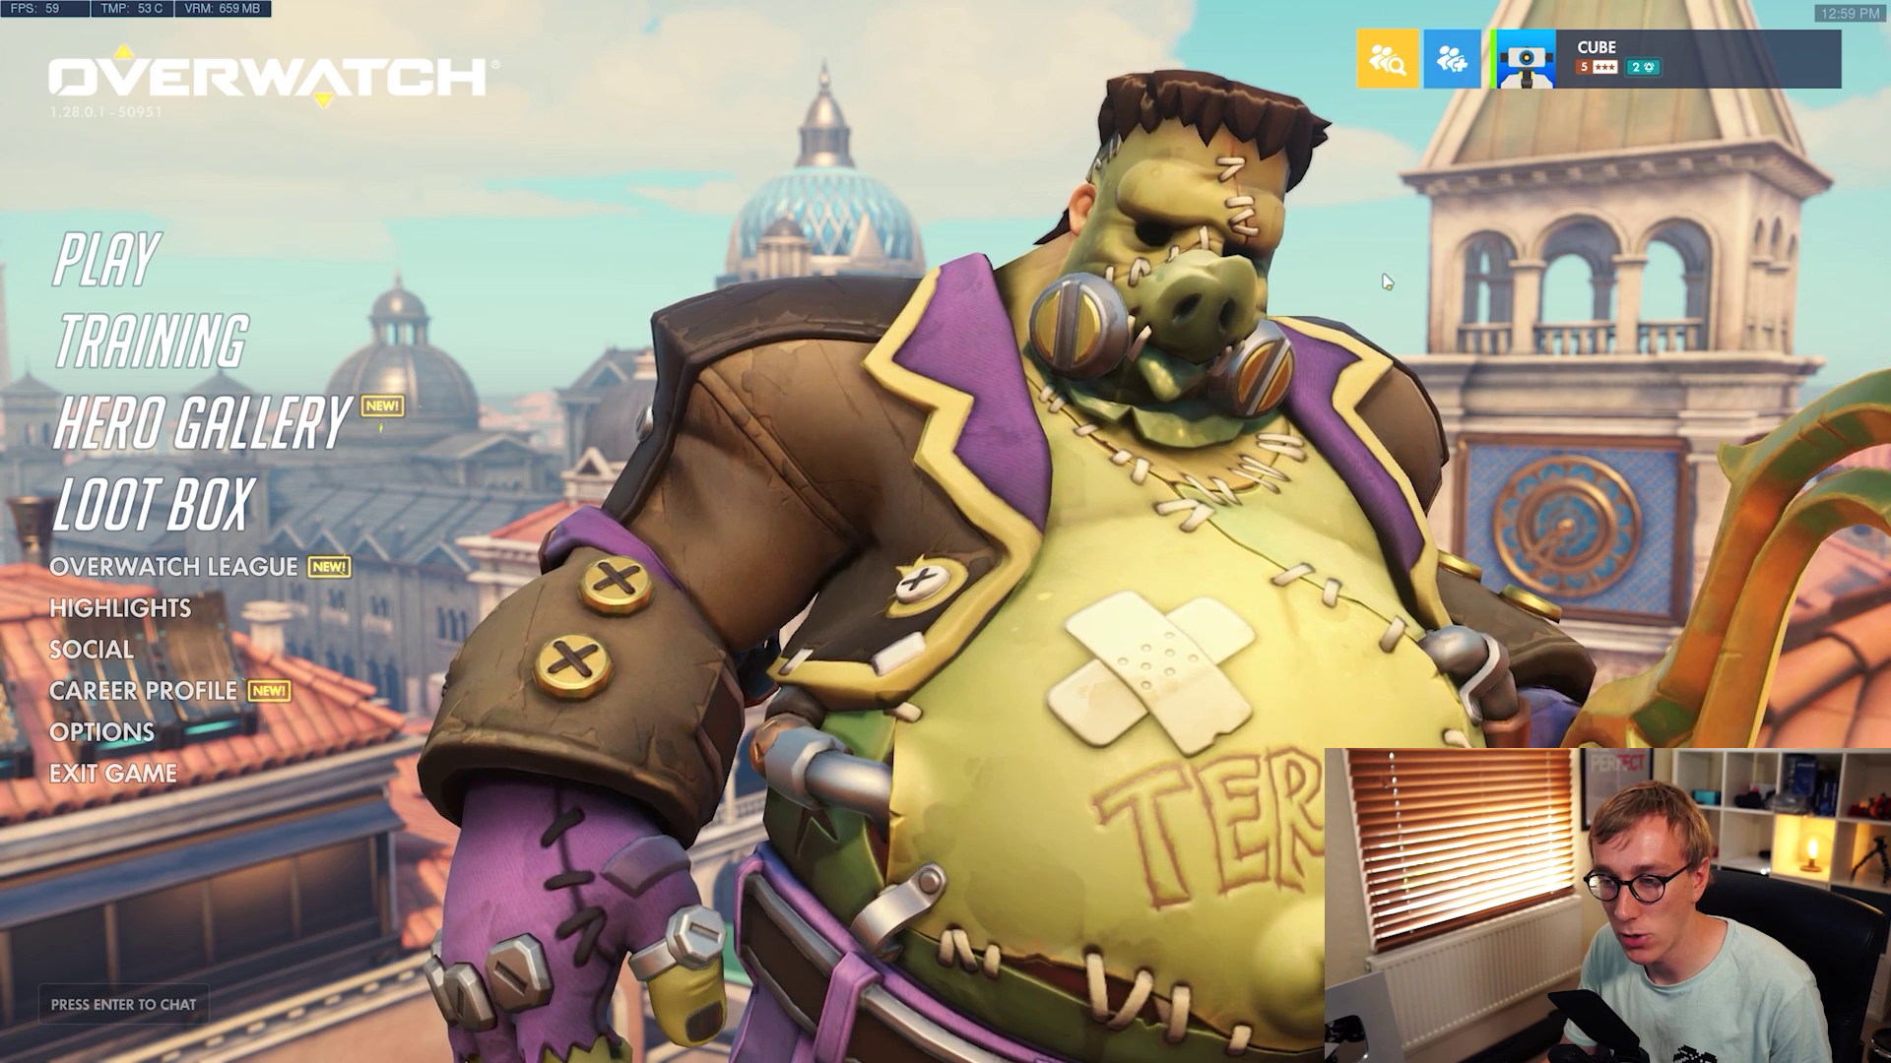
Set Overwatch's Video display mode to Borderless Windowed.
{"action": "left_click", "coordinate": [162, 739]}
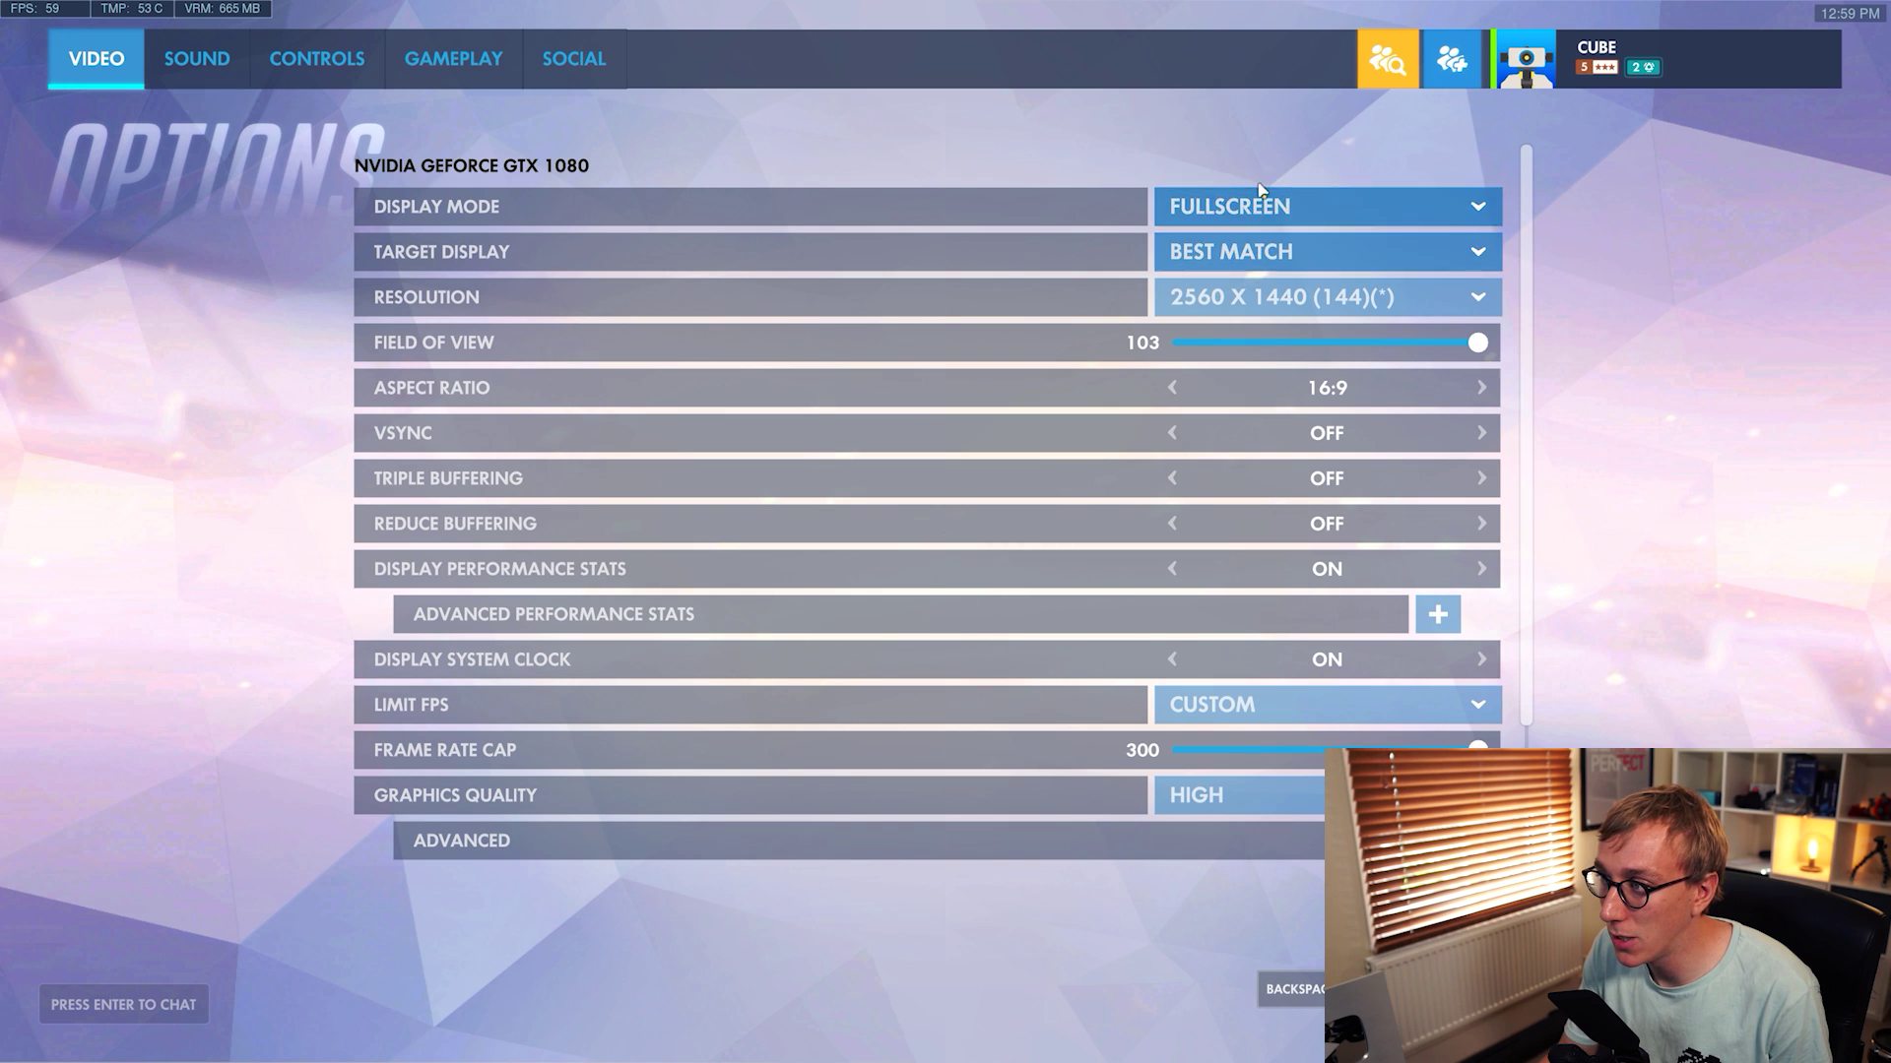
{"action": "left_click", "coordinate": [1304, 208]}
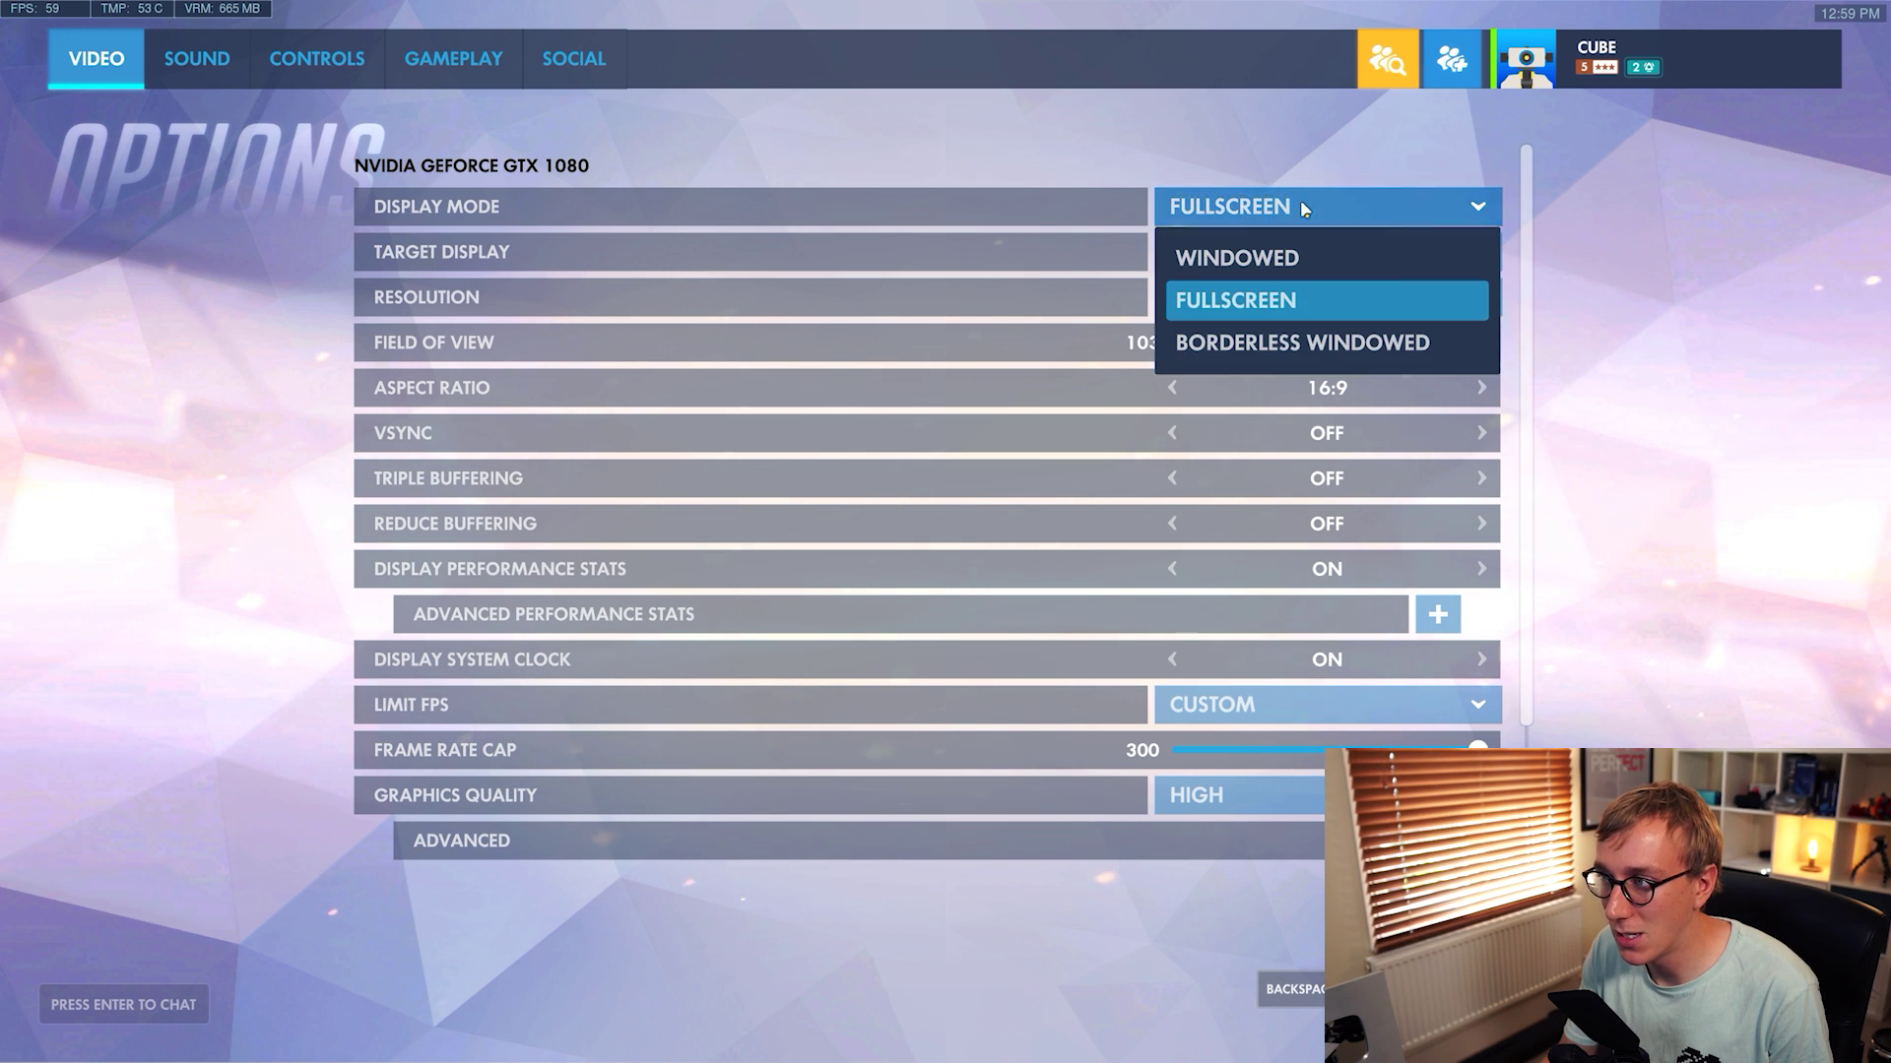
{"action": "left_click", "coordinate": [1299, 348]}
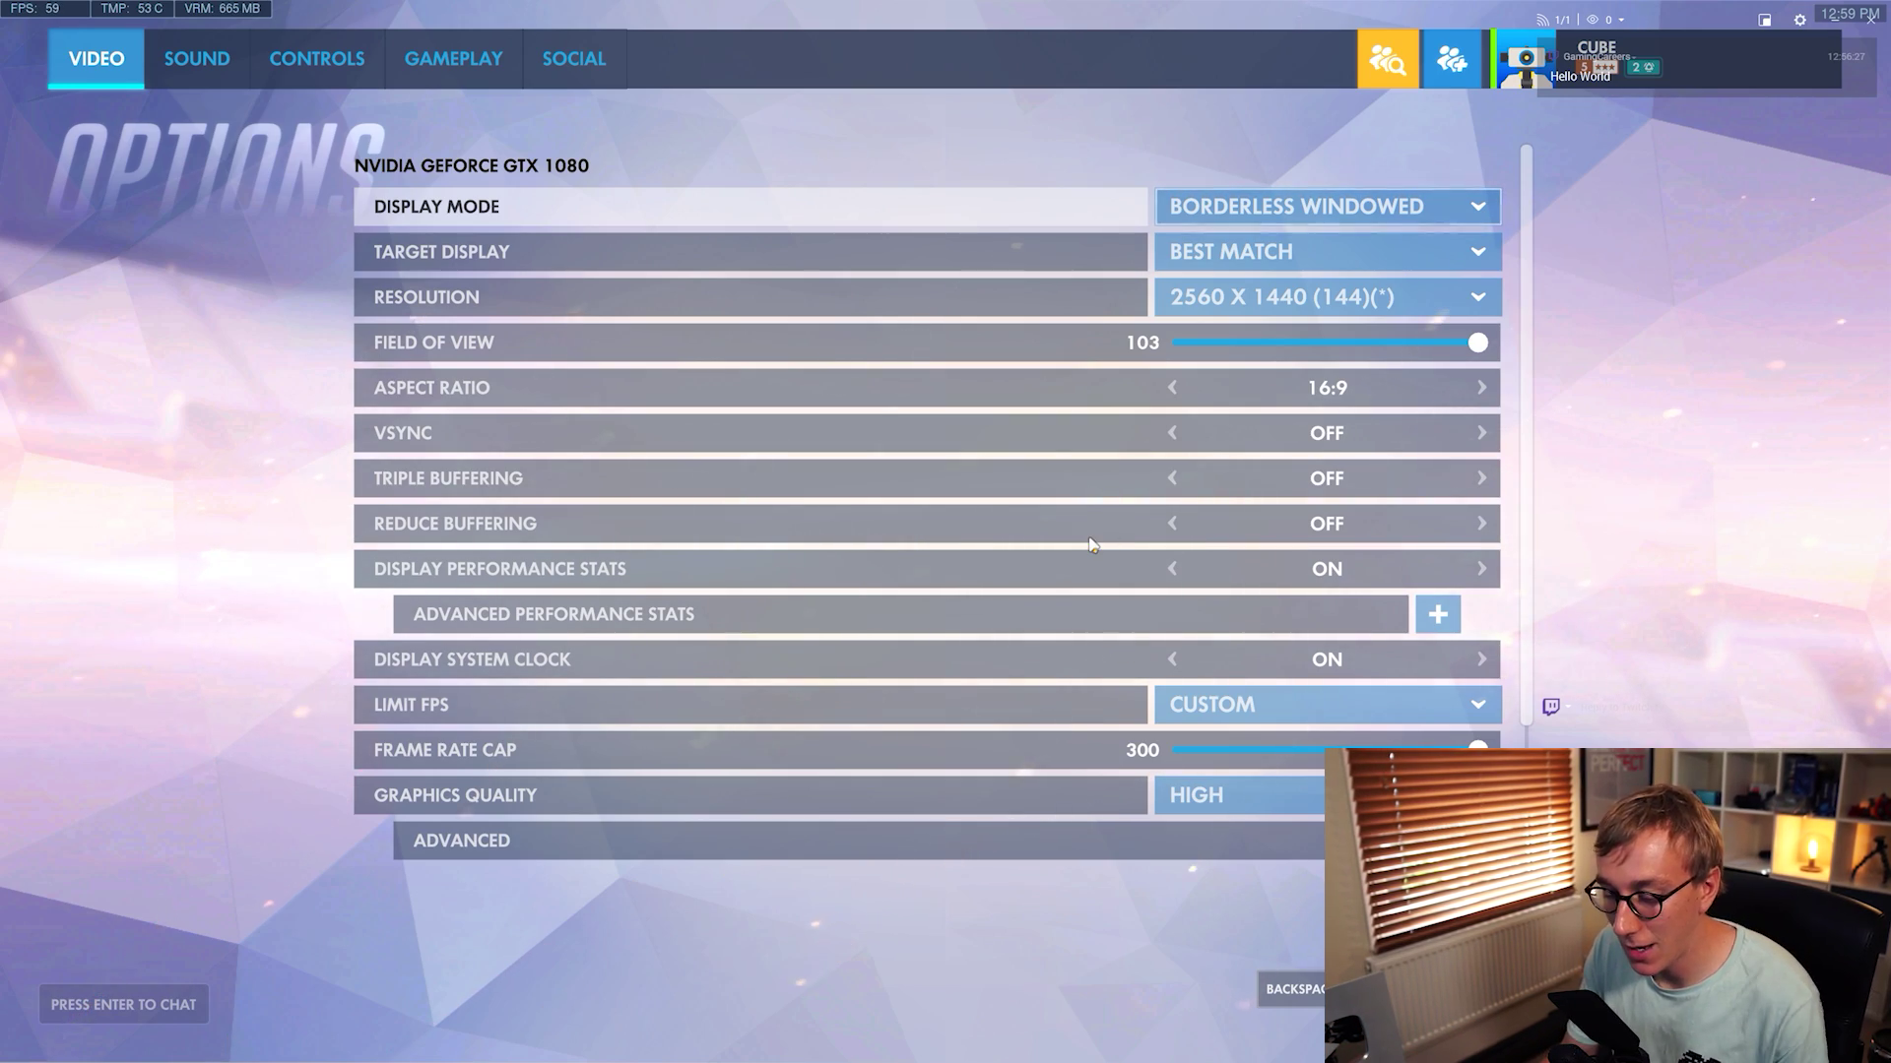
Exit Options to Overwatch's main menu with the chat overlay visible.
{"action": "key", "text": "Escape"}
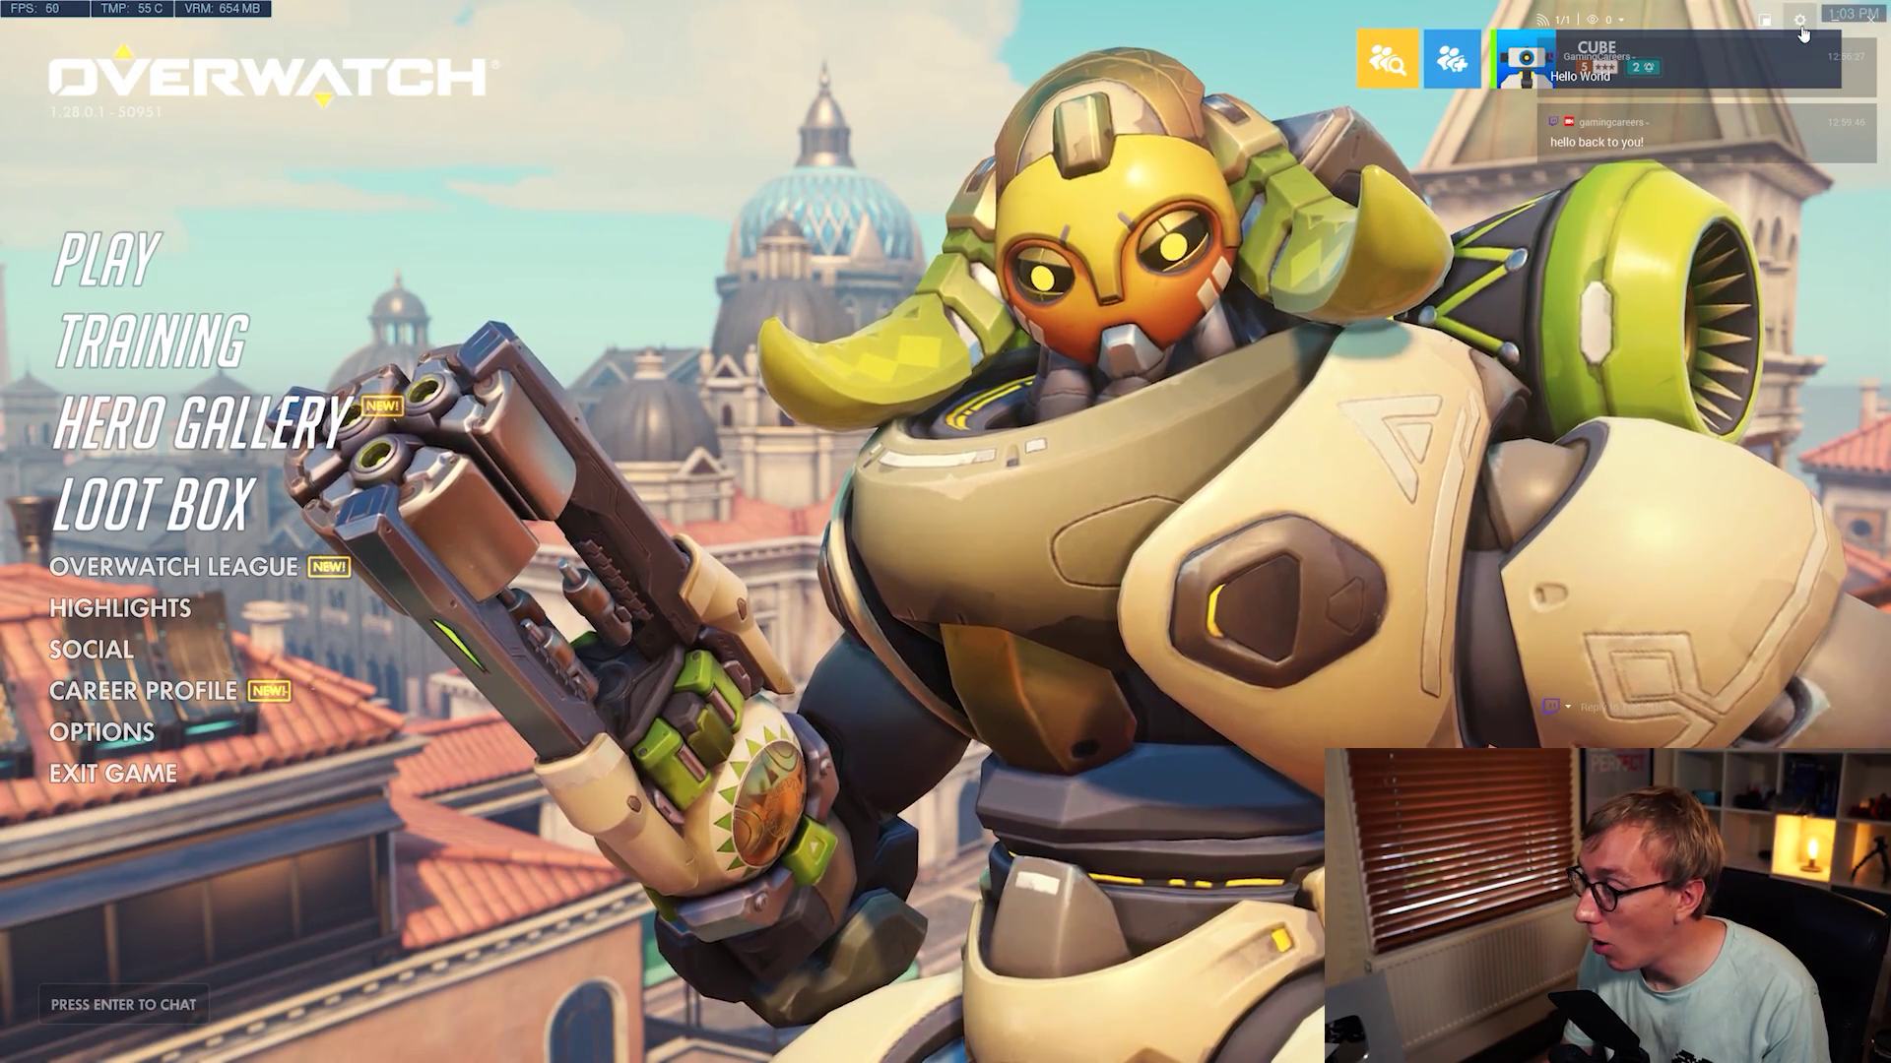
Open the overlay settings and set Message opacity to about 55%.
{"action": "left_click", "coordinate": [1802, 21]}
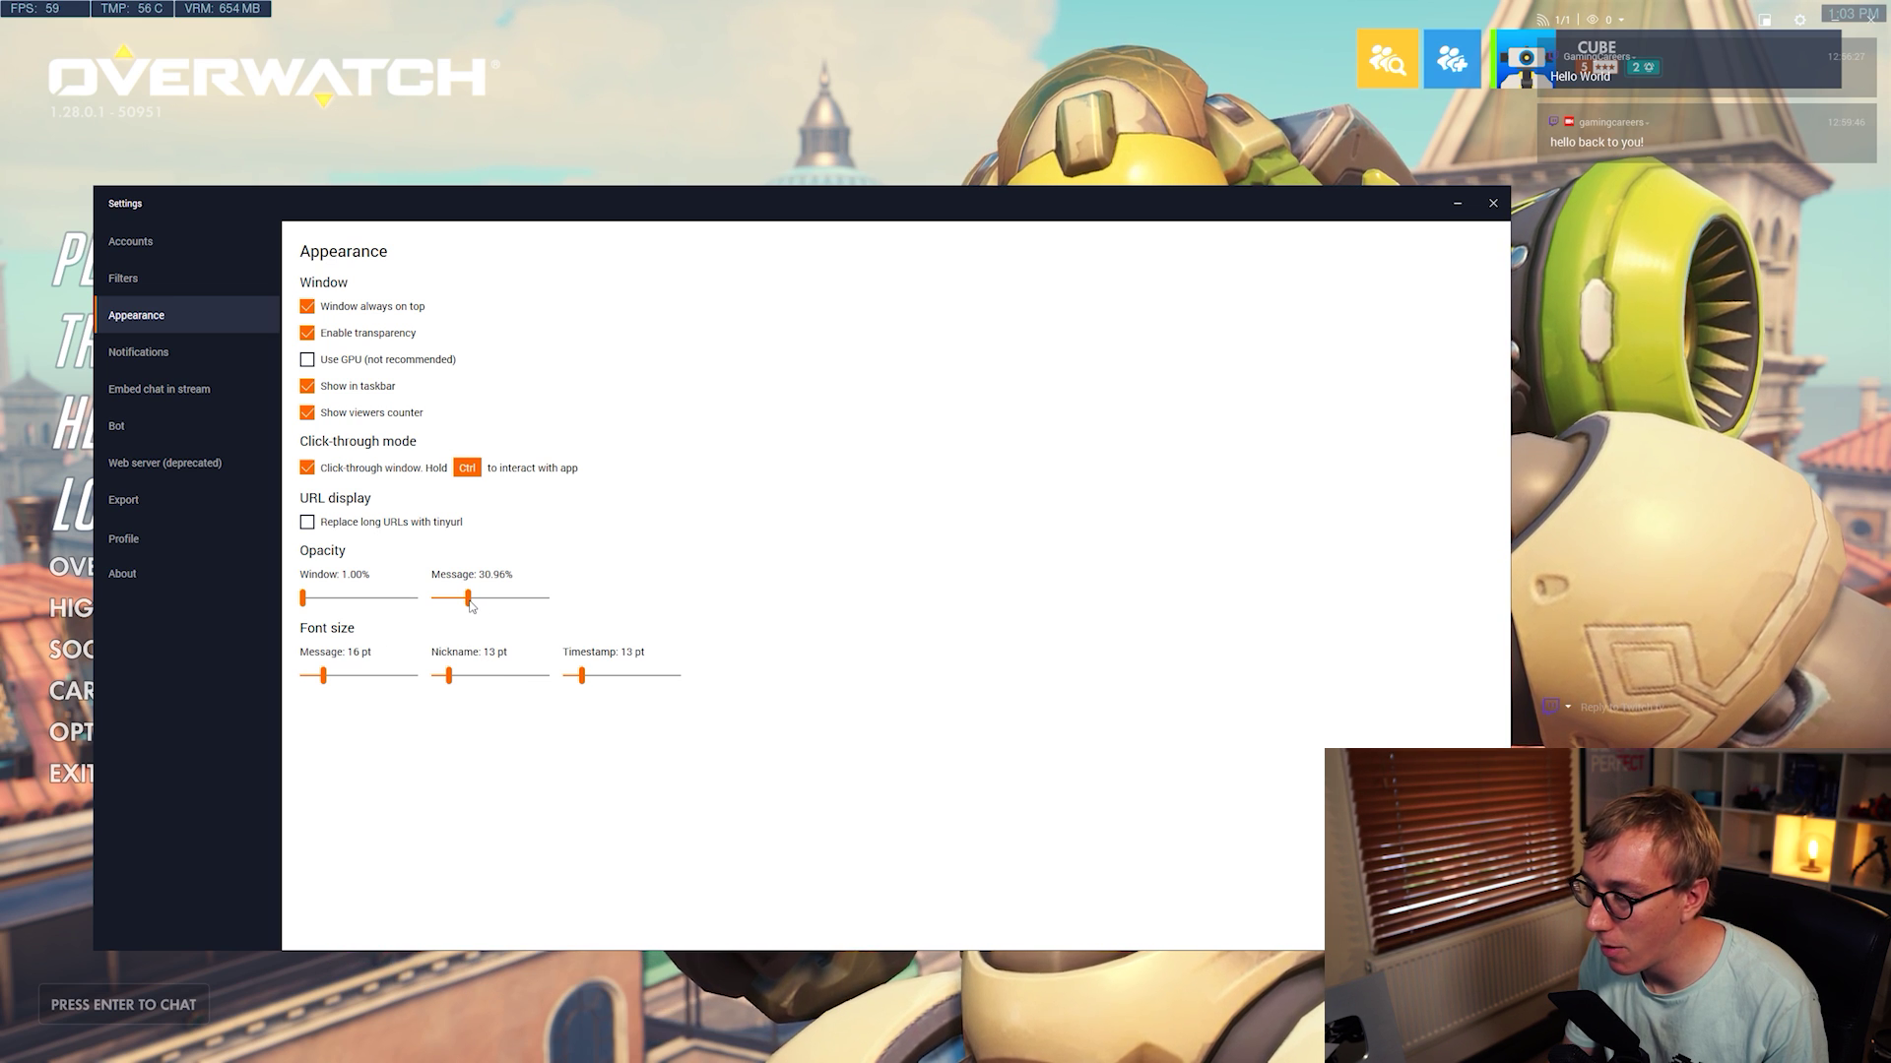
{"action": "left_click_drag", "start_coordinate": [469, 597], "coordinate": [477, 597]}
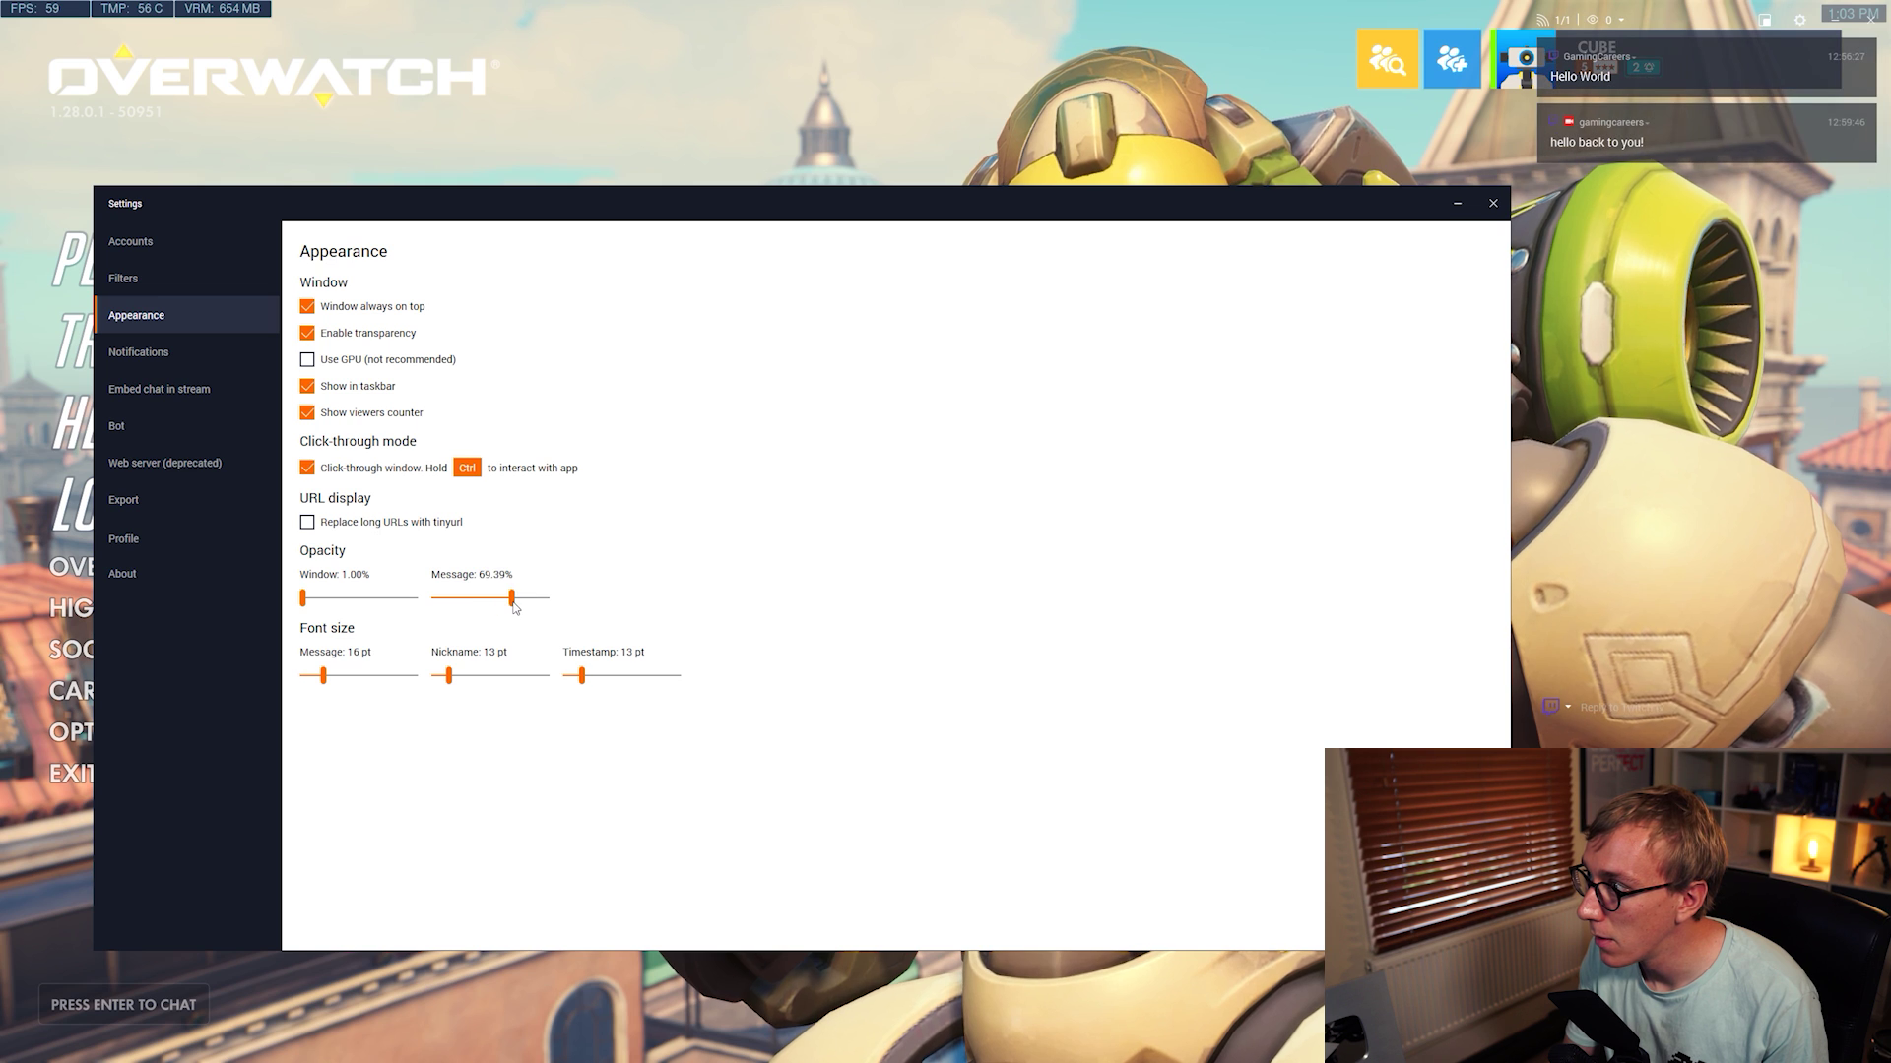
{"action": "left_click_drag", "start_coordinate": [491, 598], "coordinate": [503, 598]}
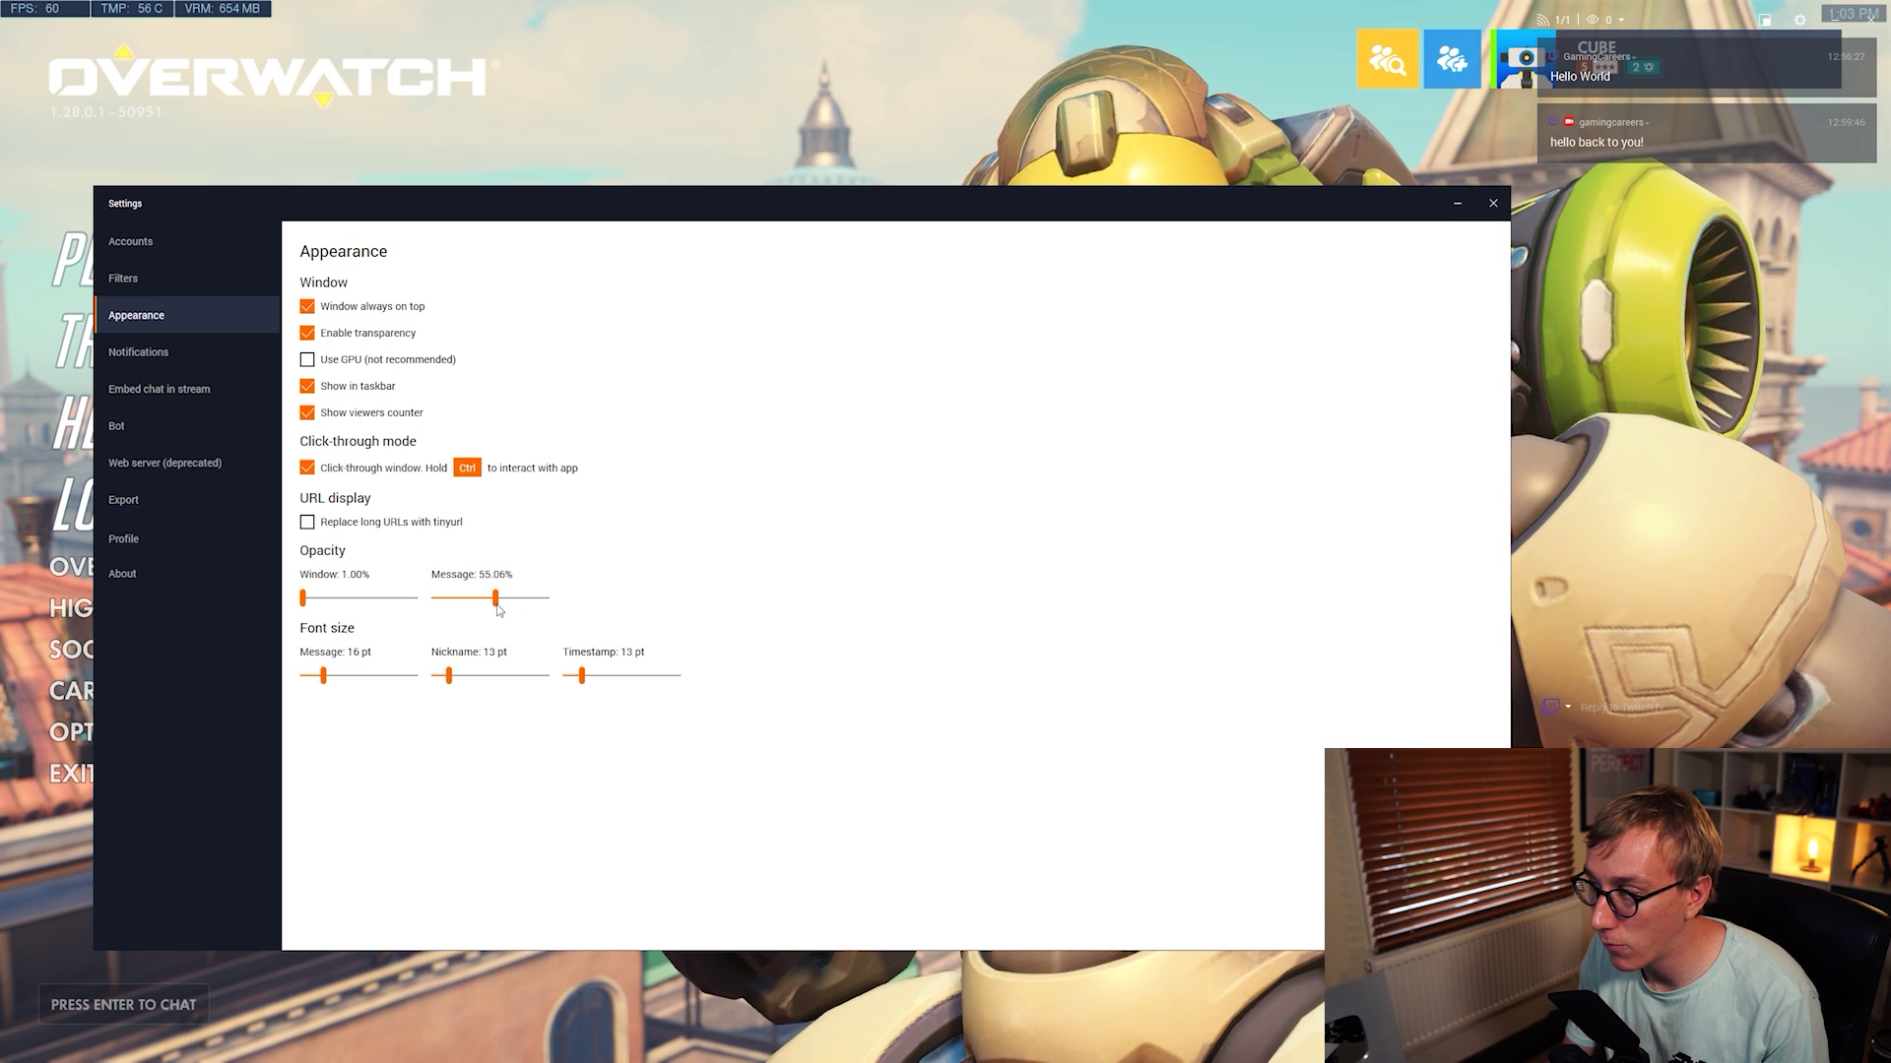
{"action": "mouse_move", "coordinate": [305, 597]}
{"action": "left_mouse_down"}
{"action": "mouse_move", "coordinate": [371, 597]}
{"action": "mouse_move", "coordinate": [298, 598]}
{"action": "left_mouse_up"}
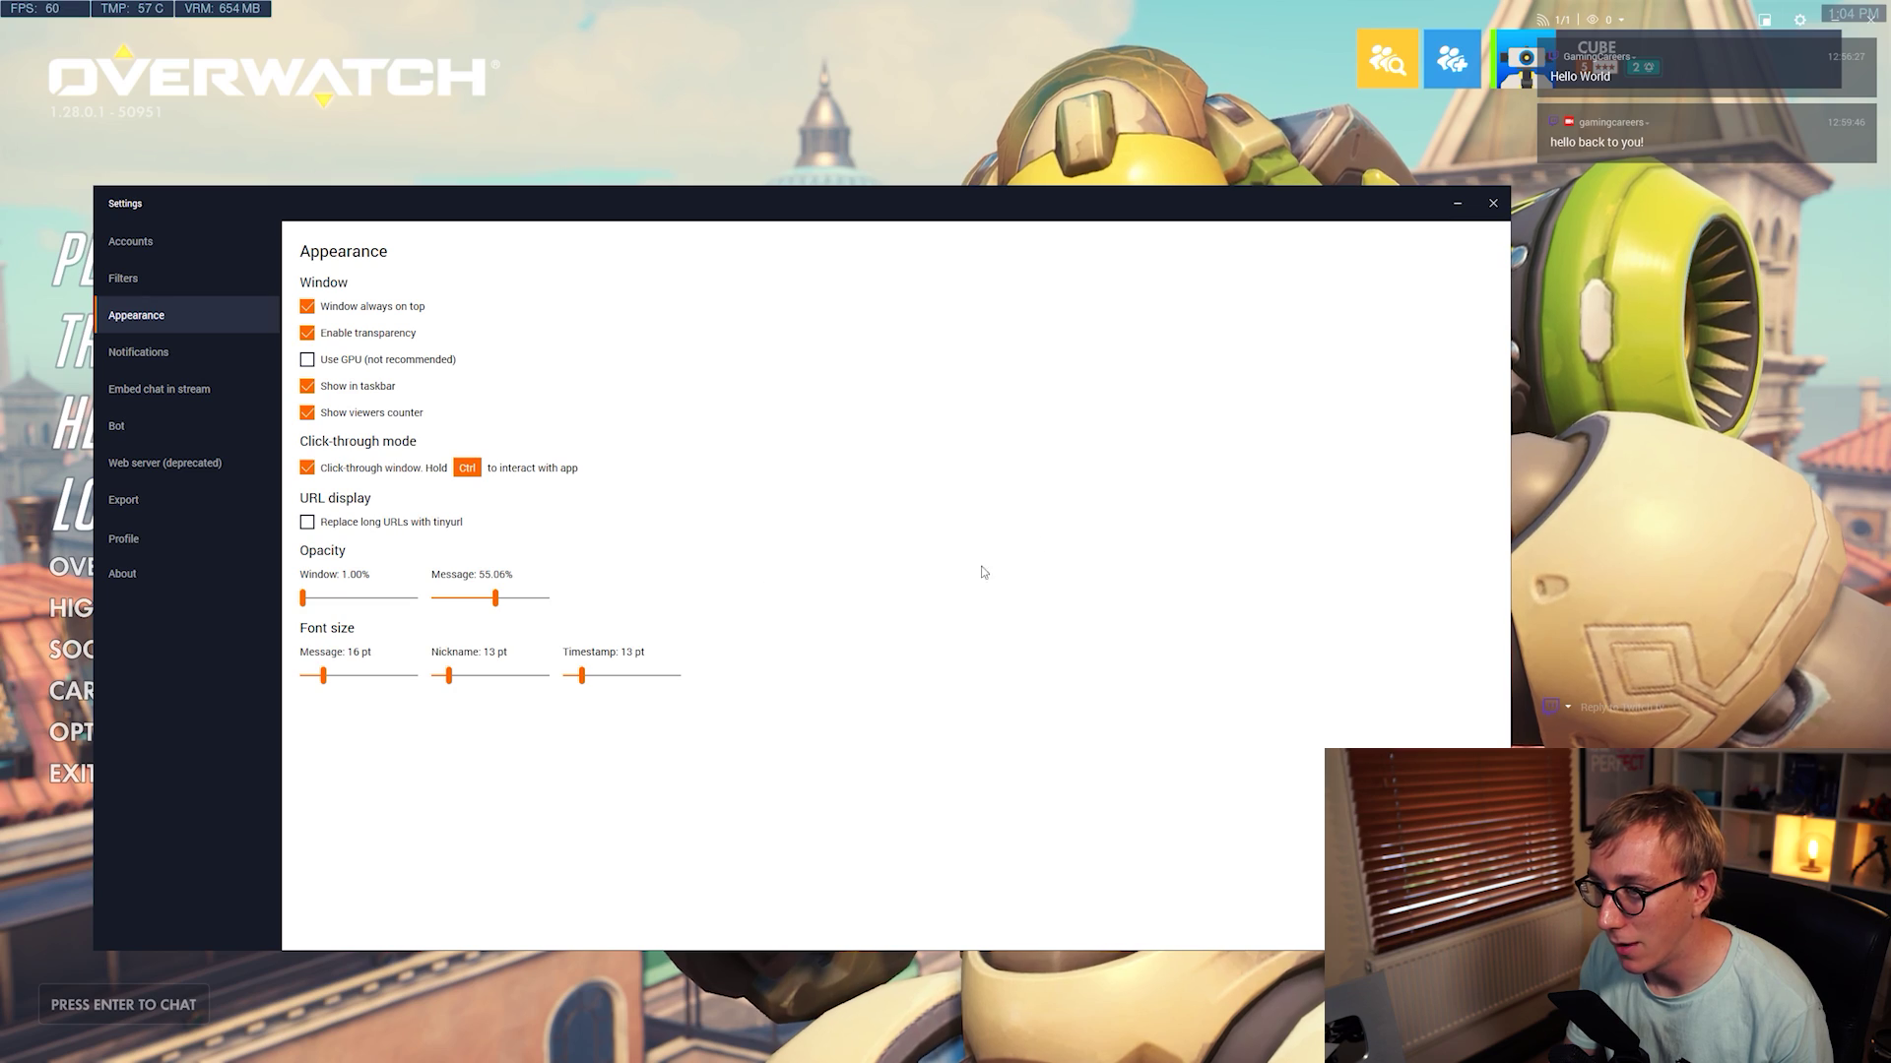
{"action": "left_click", "coordinate": [1493, 206]}
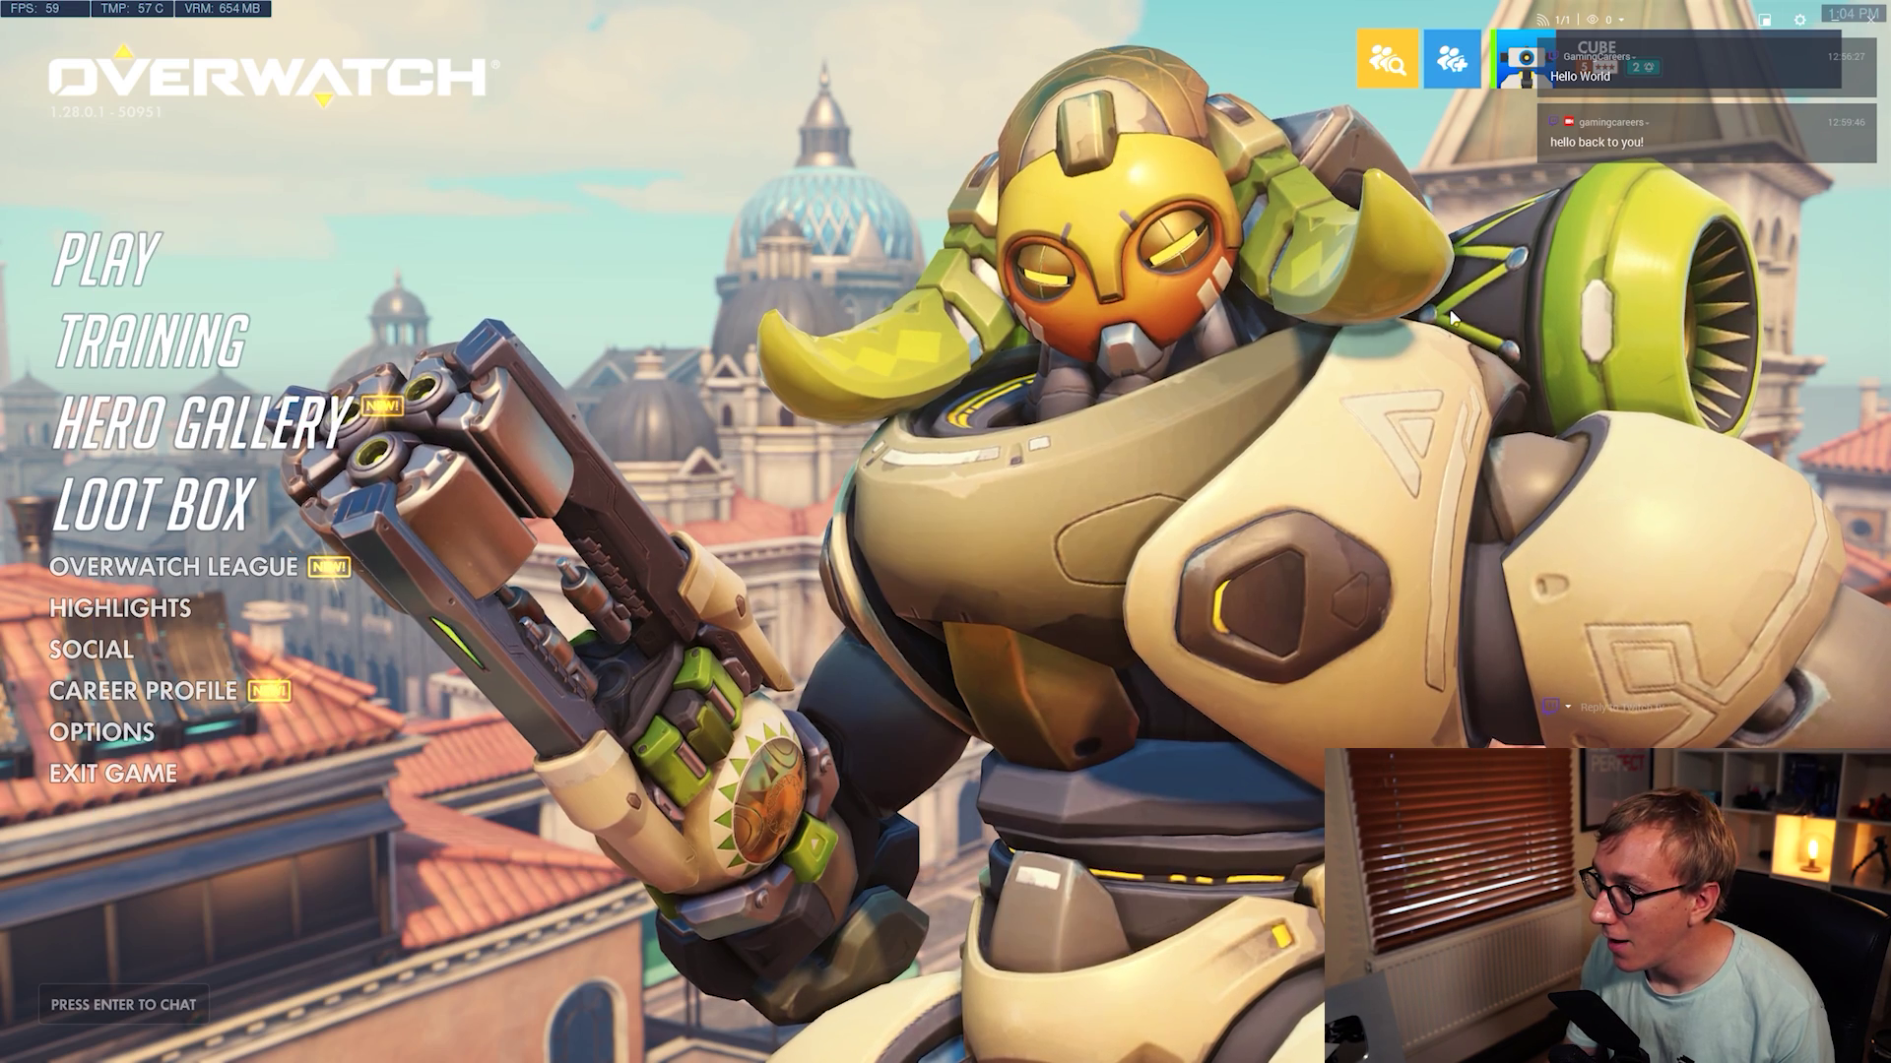